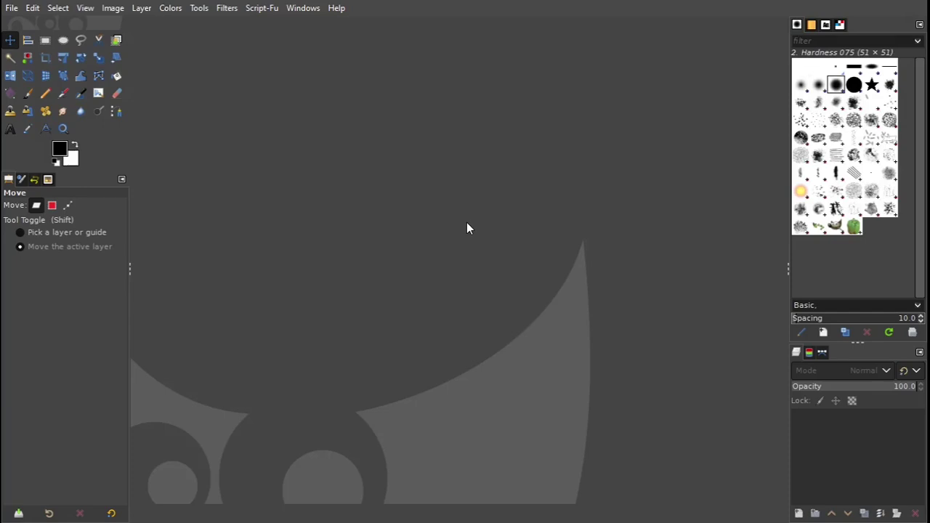
Open mountain road 2.jpg from the Recently Used file list
{"action": "left_click", "coordinate": [12, 8]}
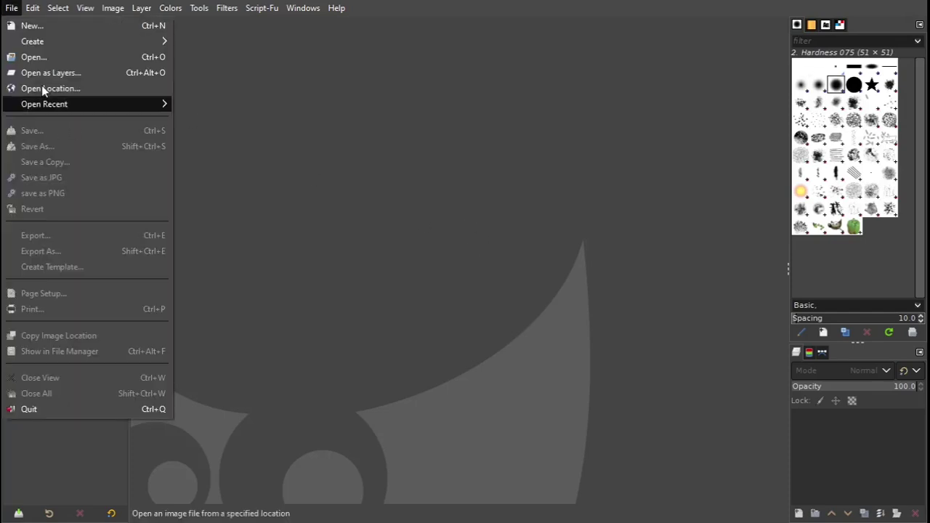
{"action": "left_click", "coordinate": [40, 59]}
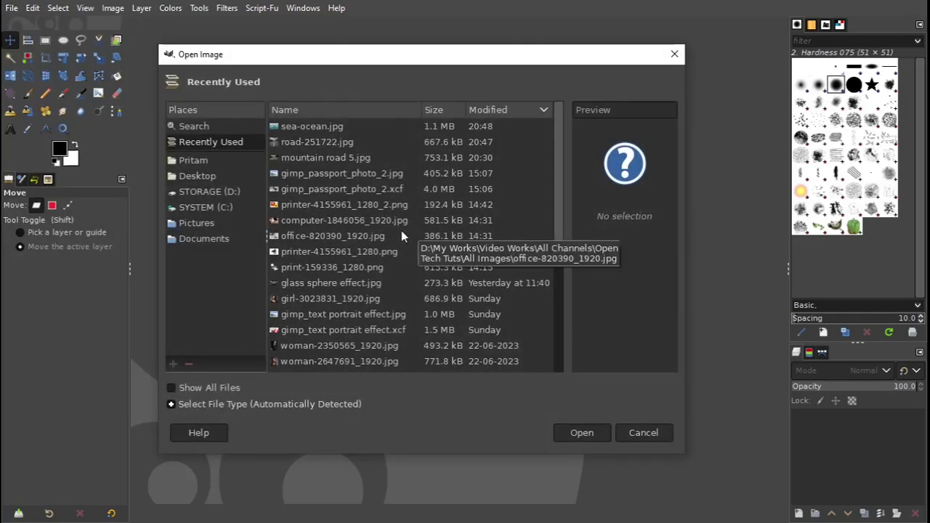
{"action": "scroll", "coordinate": [354, 333], "scroll_direction": "down", "scroll_amount": 5}
{"action": "left_click", "coordinate": [354, 333]}
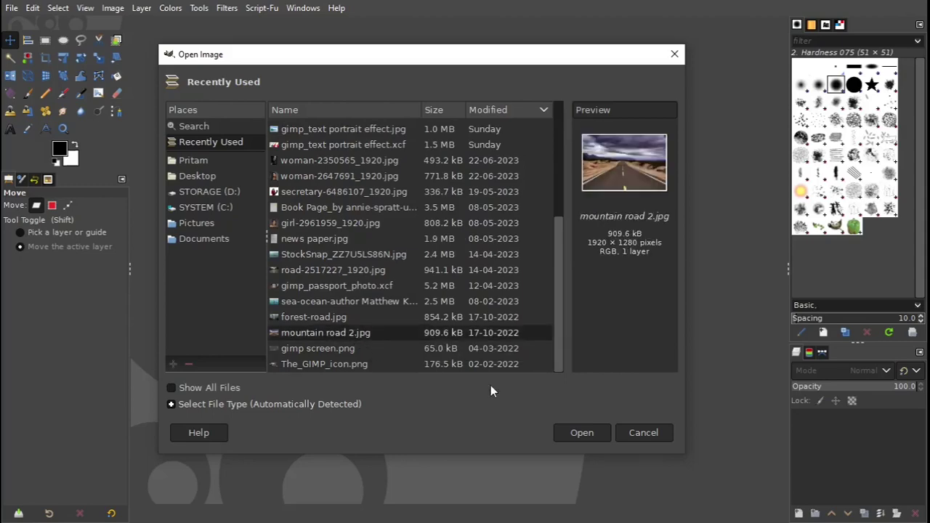
{"action": "left_click", "coordinate": [581, 432]}
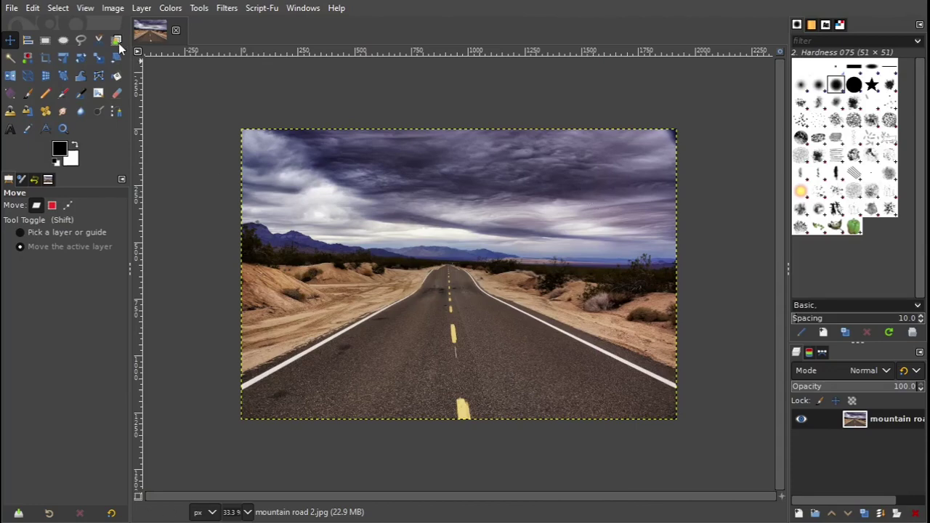
Fit the photo in the window and duplicate the mountain road layer
{"action": "left_click", "coordinate": [85, 8]}
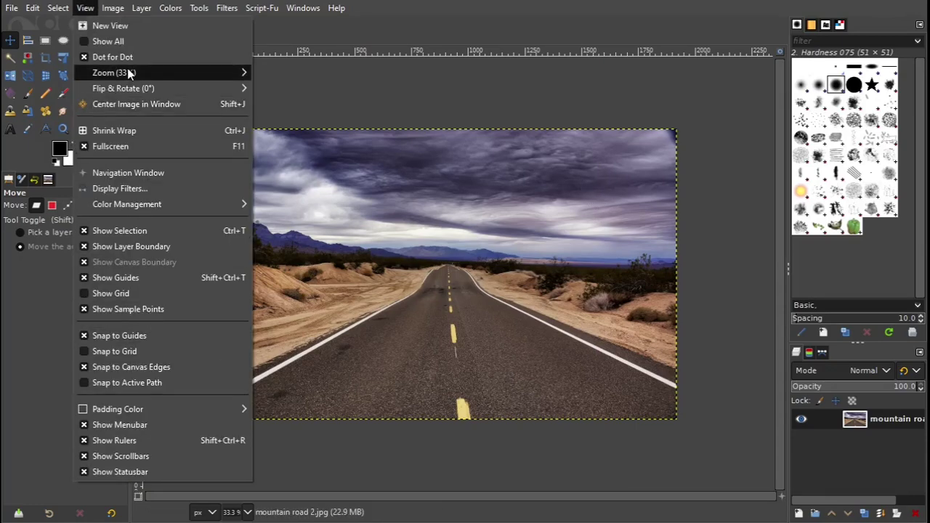
{"action": "mouse_move", "coordinate": [114, 72]}
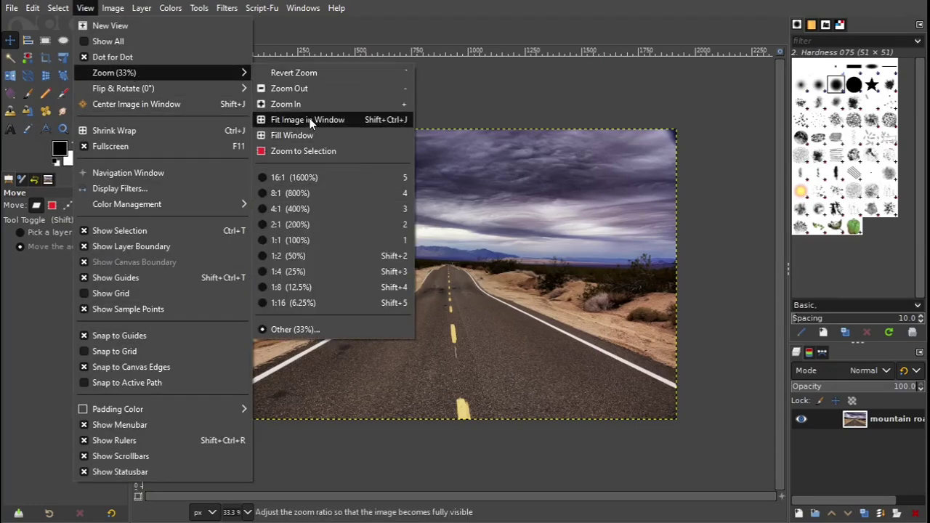
{"action": "left_click", "coordinate": [344, 119]}
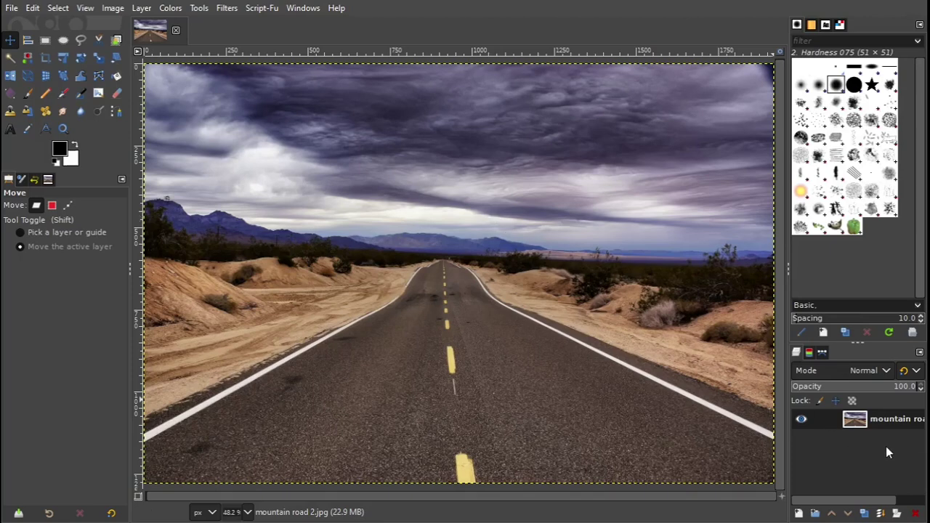
{"action": "left_click", "coordinate": [864, 514]}
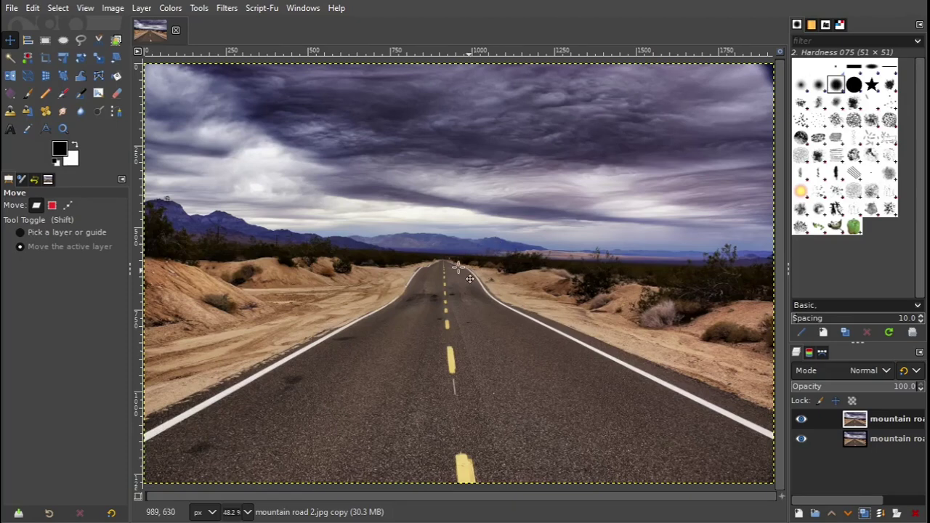
{"action": "left_click", "coordinate": [113, 9]}
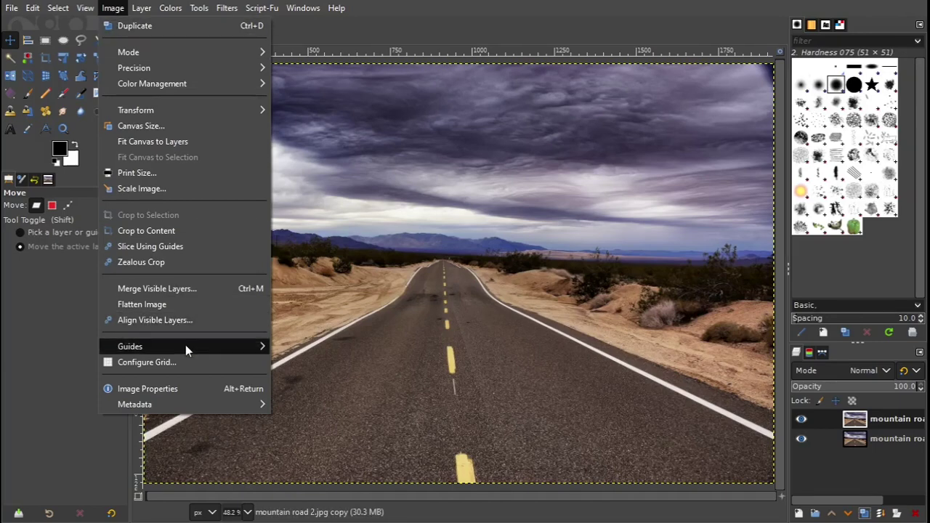
{"action": "mouse_move", "coordinate": [130, 346]}
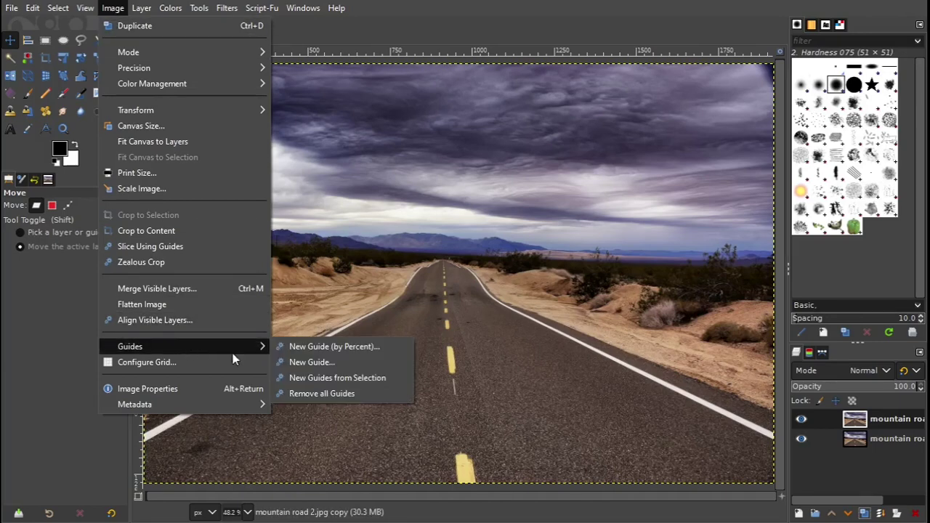
Add a horizontal guide at 50 percent
{"action": "left_click", "coordinate": [347, 346]}
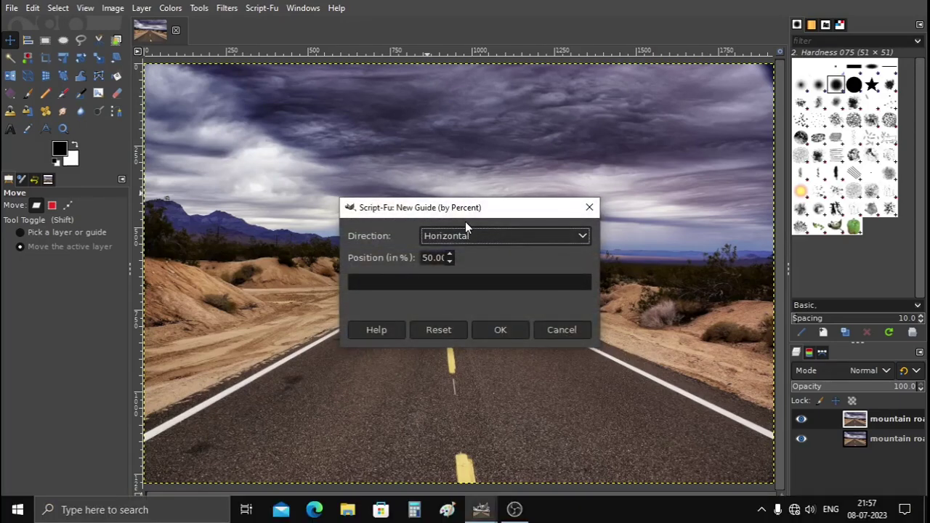
{"action": "left_click_drag", "start_coordinate": [465, 210], "coordinate": [444, 163]}
{"action": "left_click", "coordinate": [476, 187]}
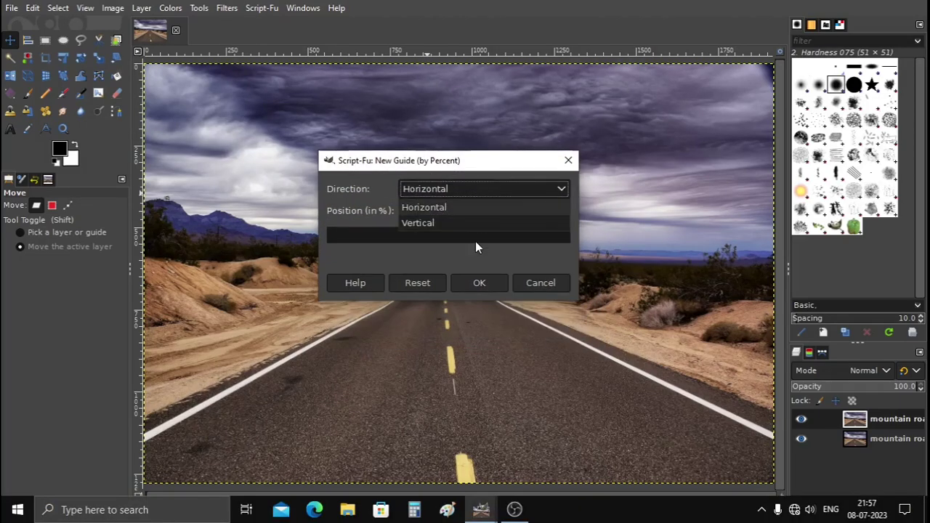
{"action": "left_click", "coordinate": [468, 170]}
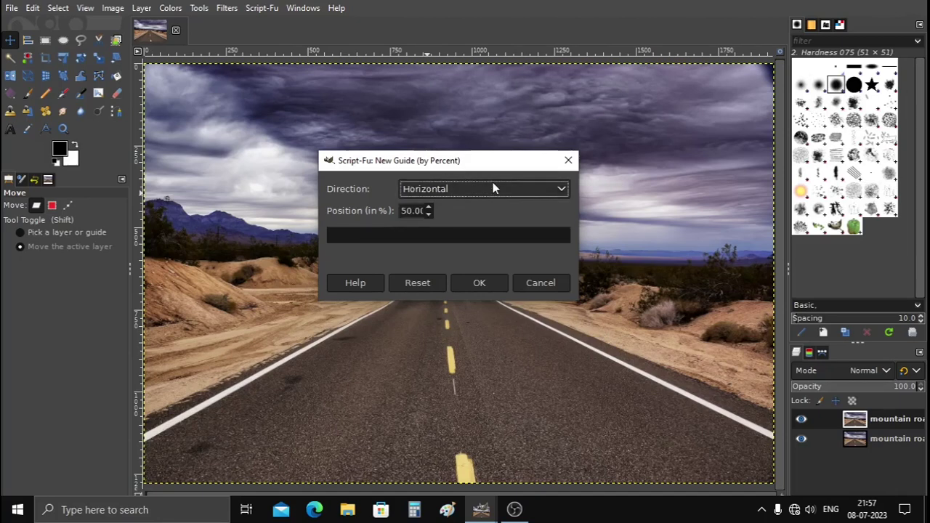
{"action": "left_click", "coordinate": [487, 286]}
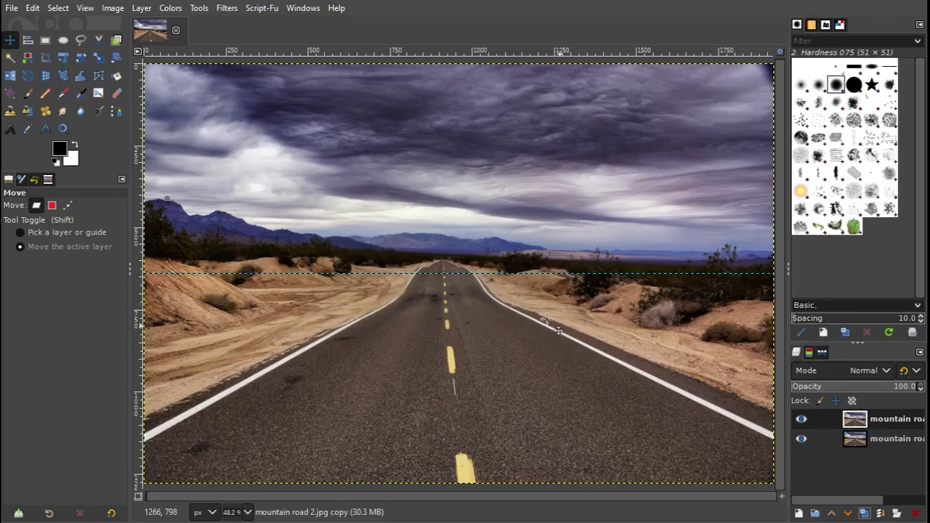
Add a vertical guide at 50 percent
{"action": "left_click", "coordinate": [113, 8]}
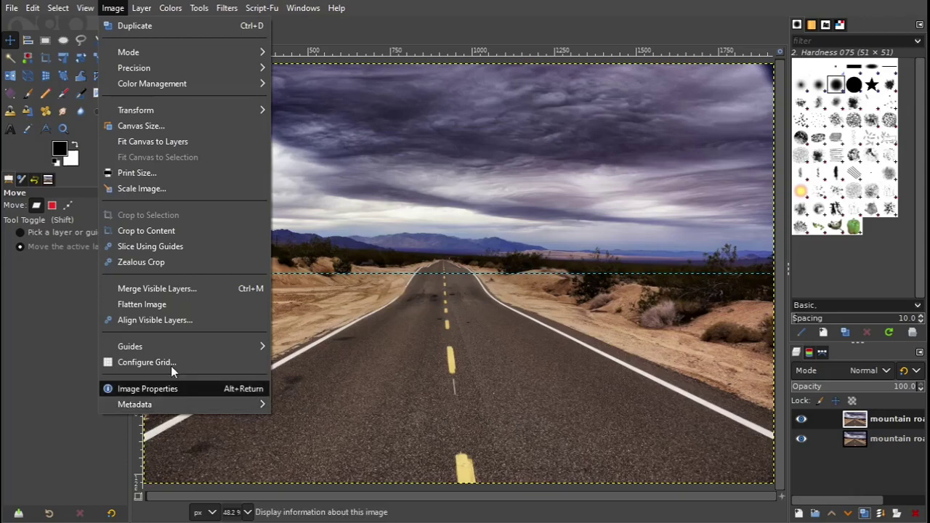
{"action": "mouse_move", "coordinate": [182, 347]}
{"action": "left_click", "coordinate": [336, 346]}
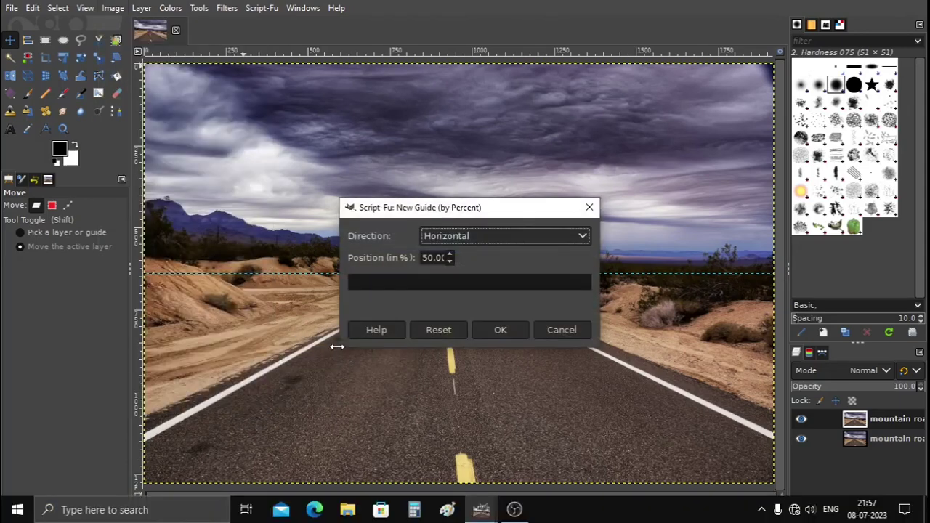
{"action": "left_click", "coordinate": [492, 236]}
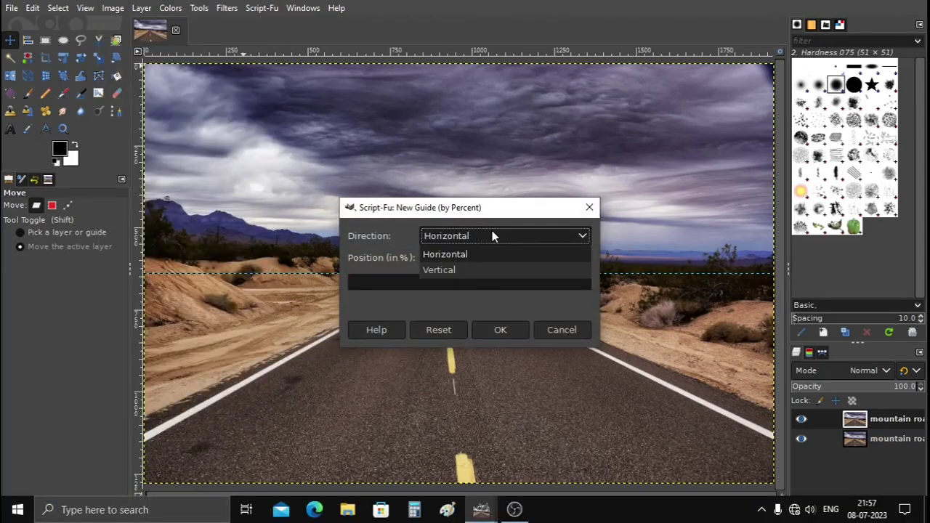
{"action": "left_click", "coordinate": [487, 270]}
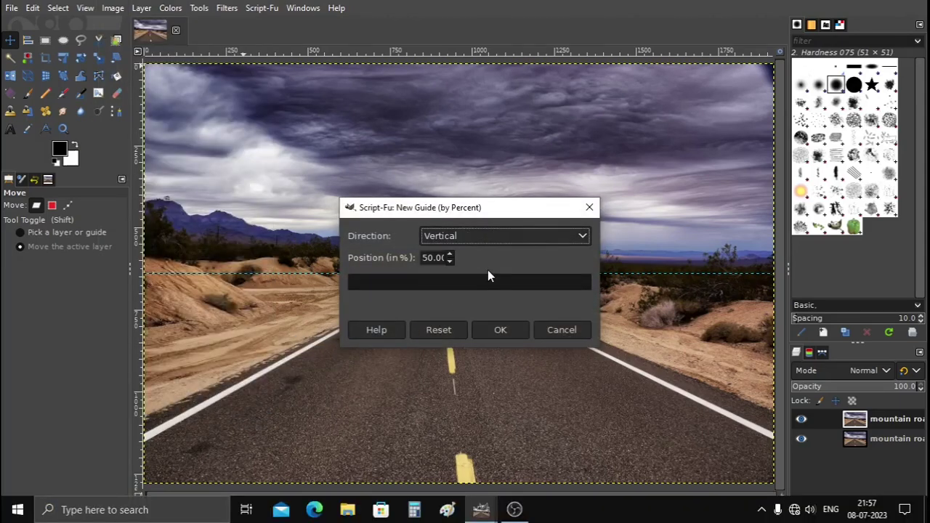
{"action": "left_click", "coordinate": [509, 329]}
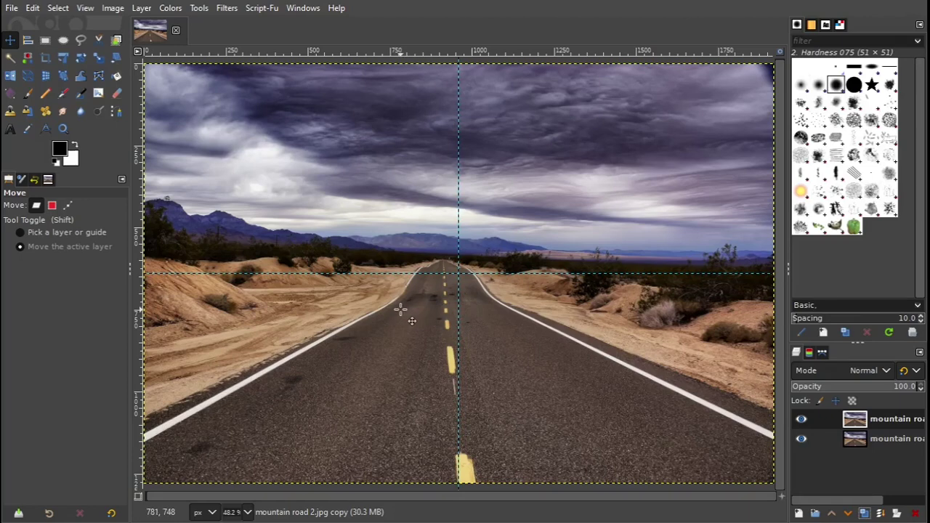
Apply Spherize to the copied layer with a 180 angle of view
{"action": "left_click", "coordinate": [227, 9]}
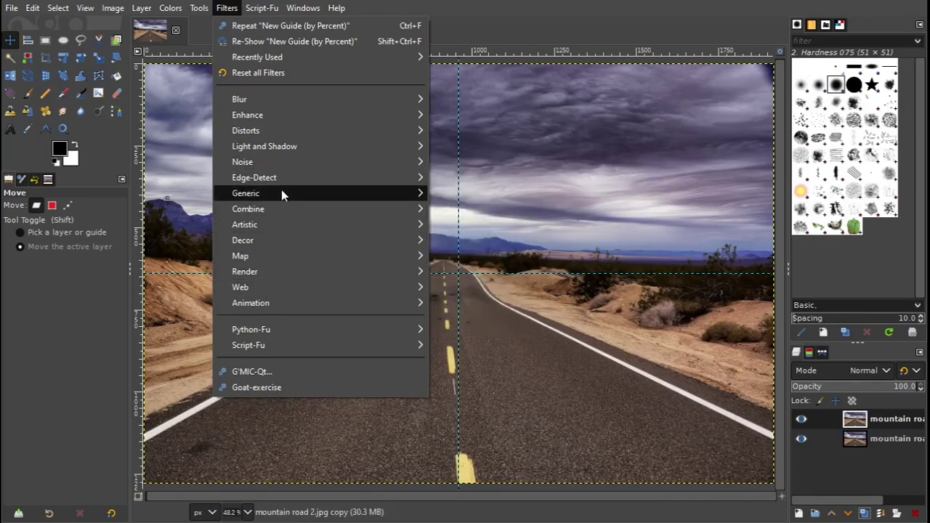
{"action": "mouse_move", "coordinate": [246, 130]}
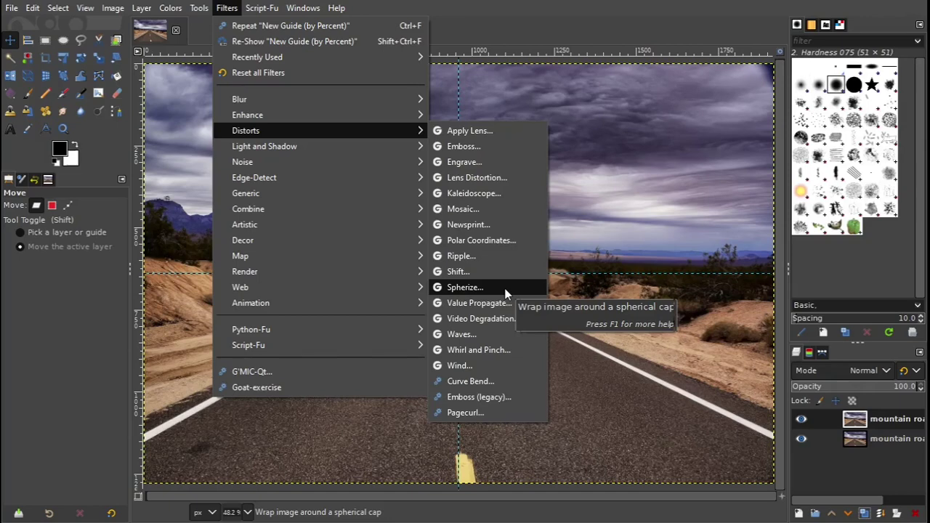
{"action": "left_click", "coordinate": [505, 291]}
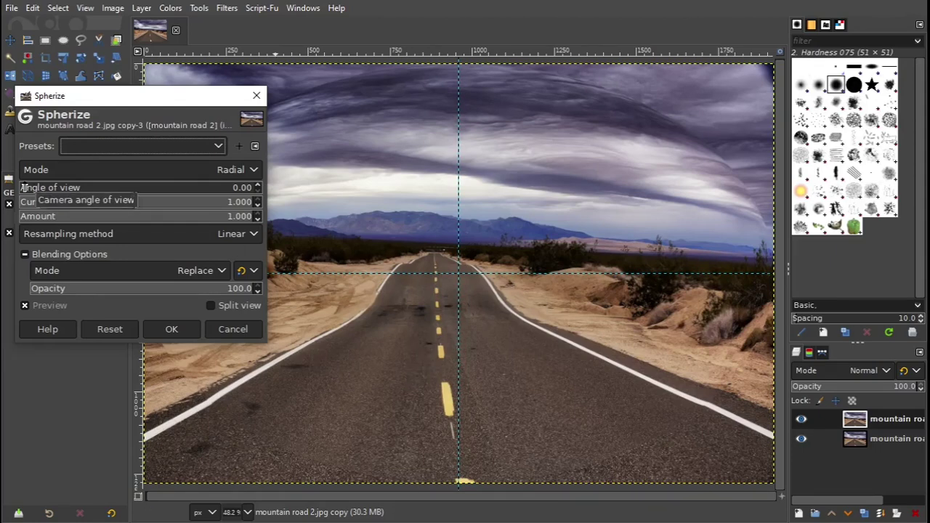
{"action": "left_click_drag", "start_coordinate": [24, 188], "coordinate": [267, 187]}
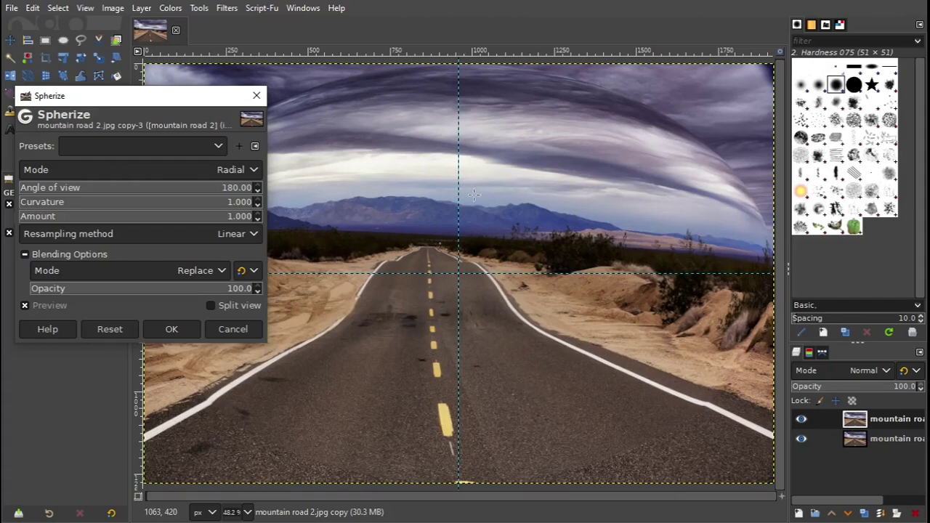
{"action": "left_click", "coordinate": [174, 331]}
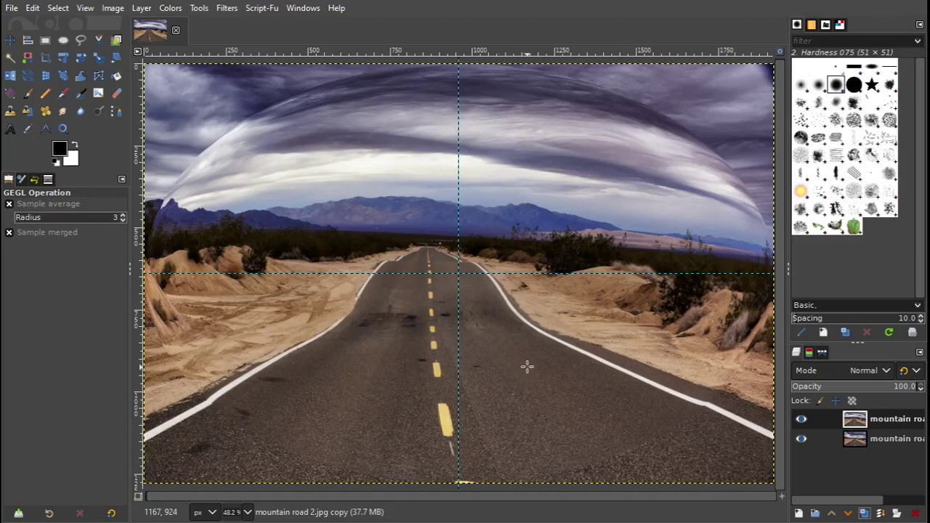
Set the Scale tool to unchained 800 × 800 px on the spherized layer
{"action": "left_click", "coordinate": [100, 61]}
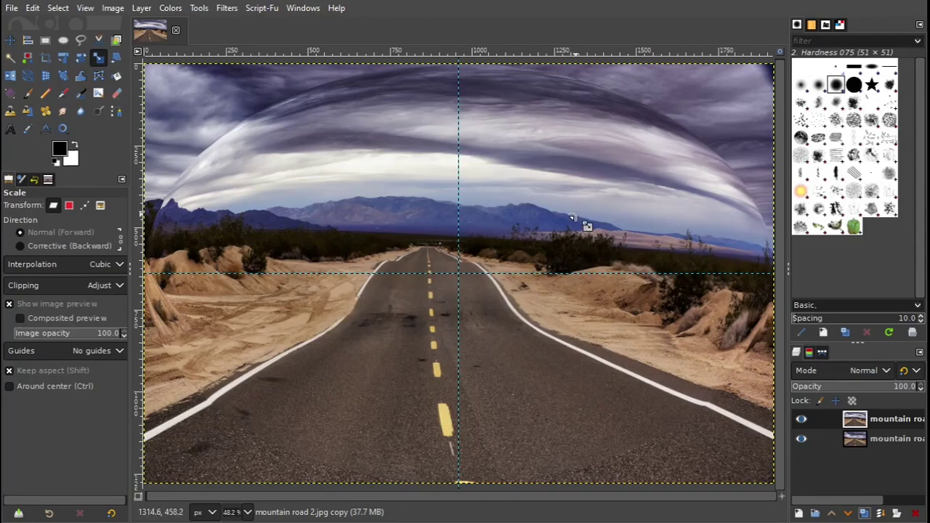
{"action": "left_click", "coordinate": [574, 215]}
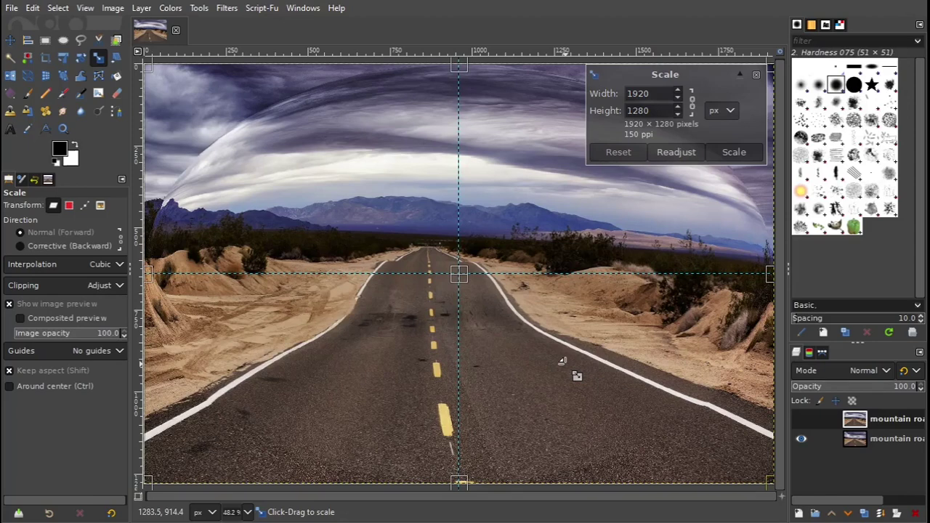
{"action": "left_click", "coordinate": [695, 102]}
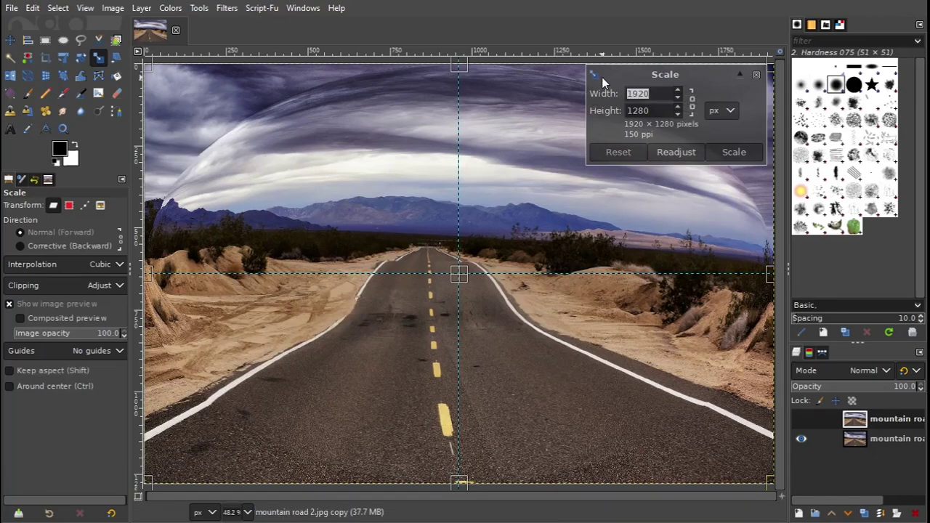
{"action": "type", "text": "800"}
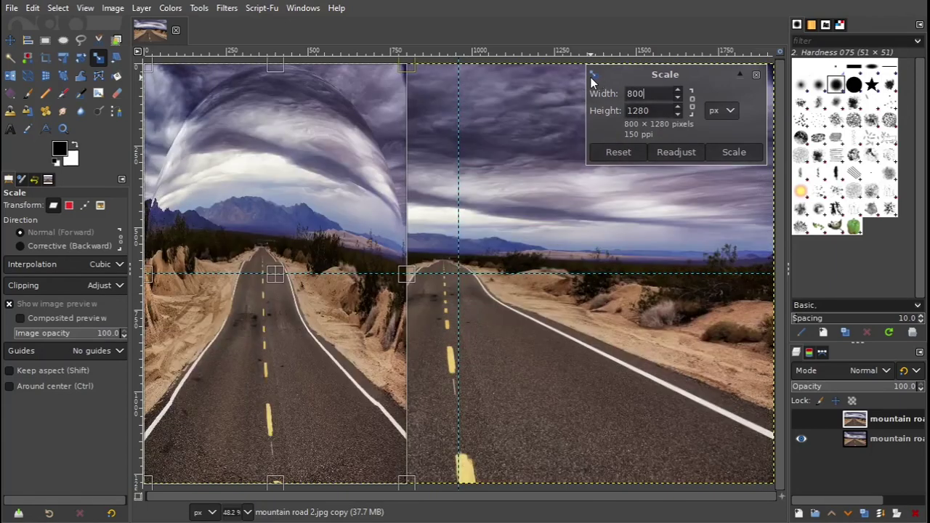
{"action": "left_click_drag", "start_coordinate": [662, 114], "coordinate": [581, 115]}
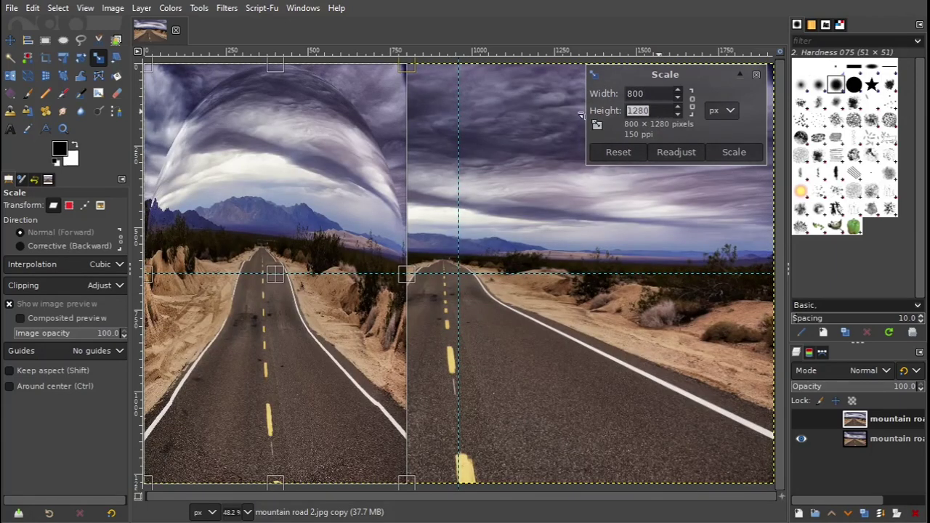
{"action": "type", "text": "800"}
{"action": "key", "text": "Return"}
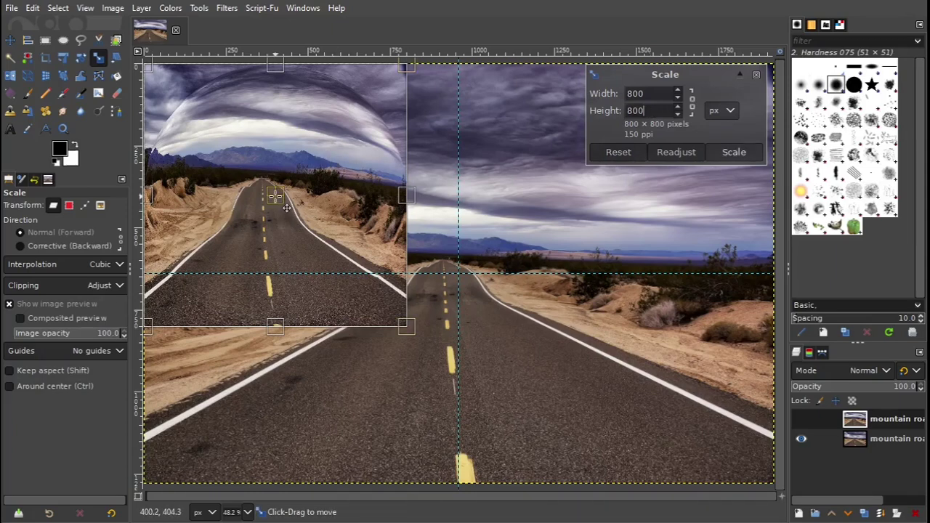
Centre the scaled layer on the guides with Snap to Guides enabled and apply the scale
{"action": "mouse_move", "coordinate": [287, 208]}
{"action": "left_mouse_down"}
{"action": "mouse_move", "coordinate": [476, 276]}
{"action": "mouse_move", "coordinate": [471, 284]}
{"action": "left_mouse_up"}
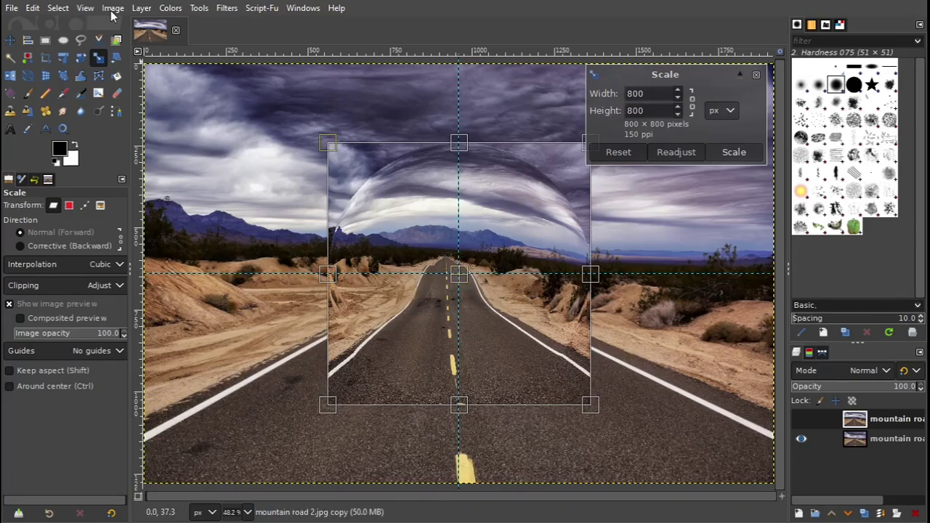
{"action": "left_click", "coordinate": [86, 8]}
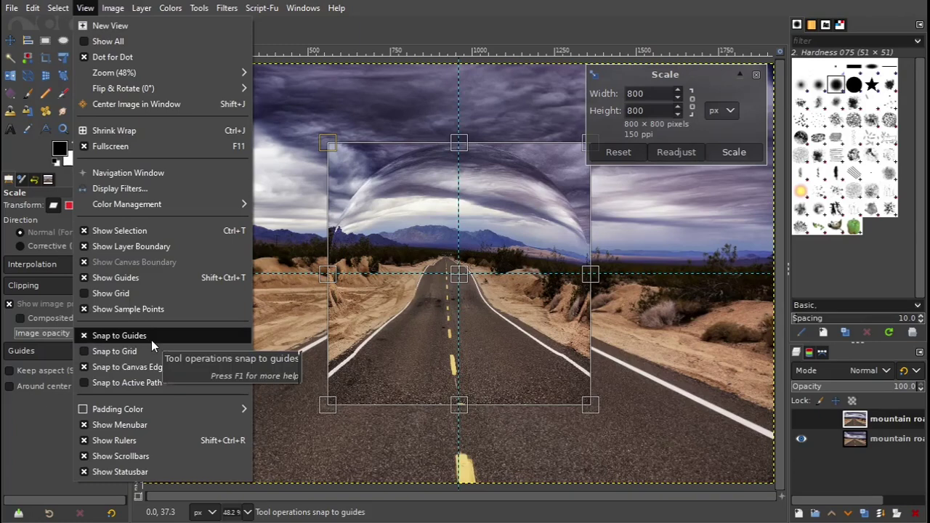
{"action": "left_click", "coordinate": [81, 7]}
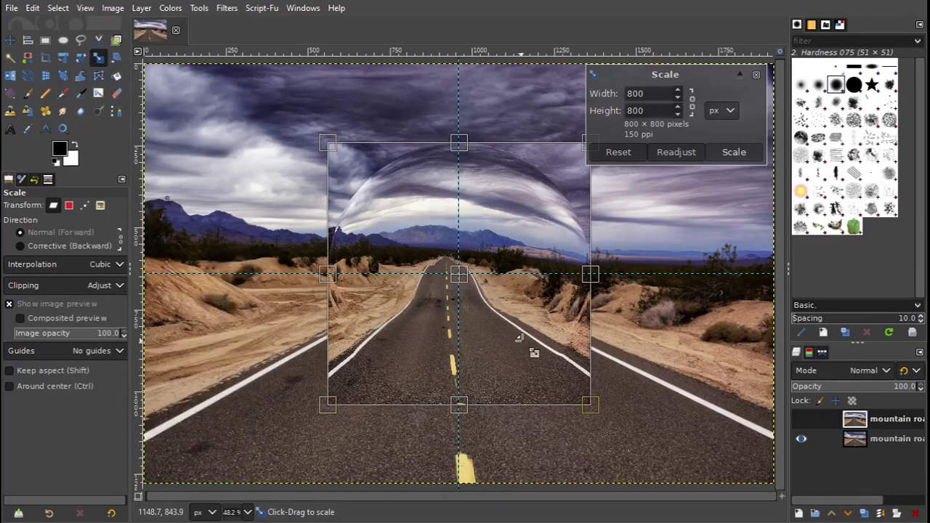
{"action": "left_click", "coordinate": [734, 152]}
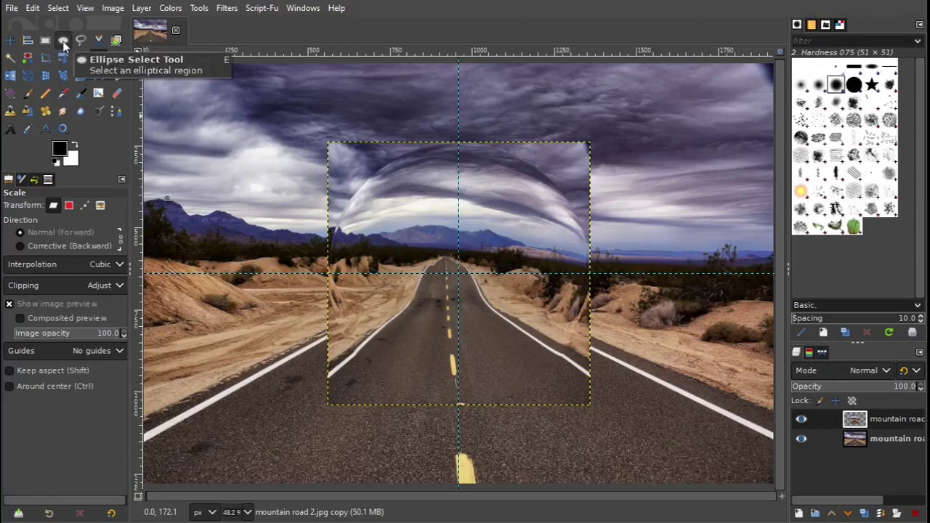
Draw an 800 × 800 ellipse selection and align it with the spherized square
{"action": "left_click", "coordinate": [63, 41]}
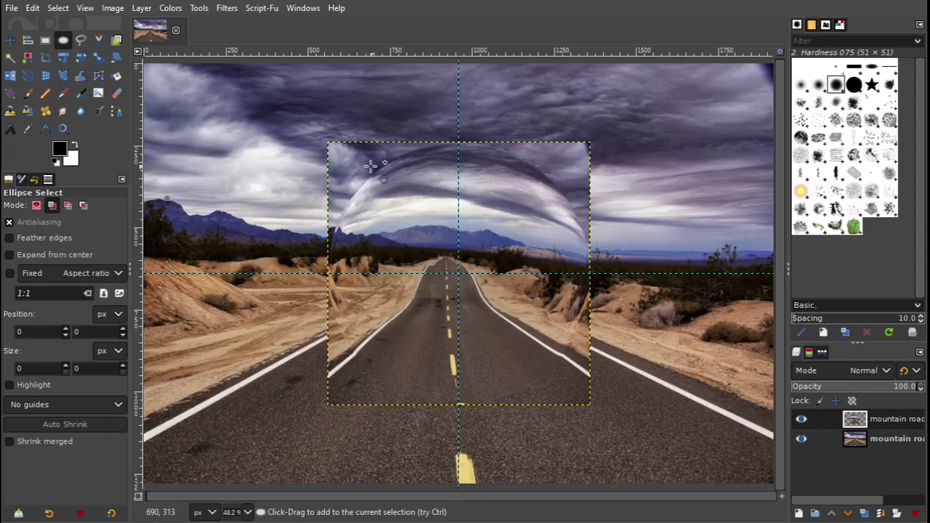
{"action": "left_click_drag", "start_coordinate": [340, 155], "coordinate": [578, 398]}
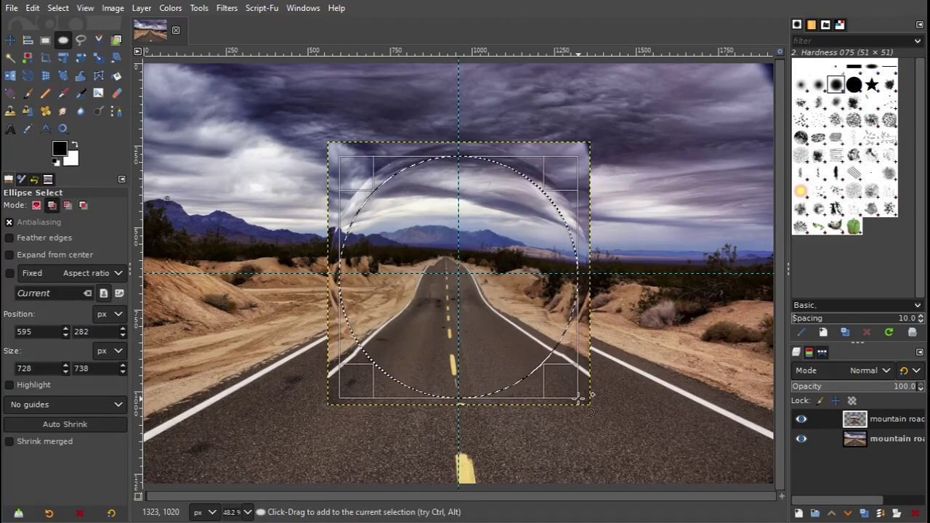
{"action": "double_click", "coordinate": [39, 369]}
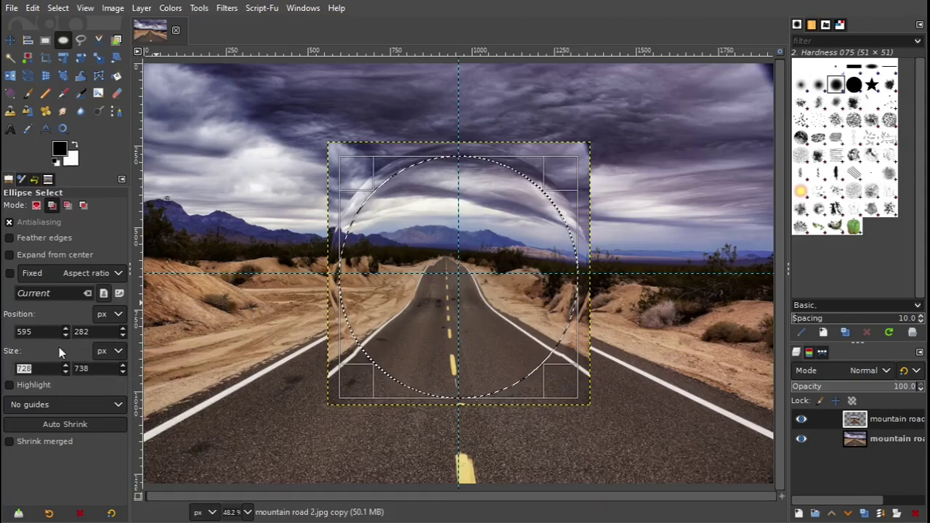
{"action": "type", "text": "800"}
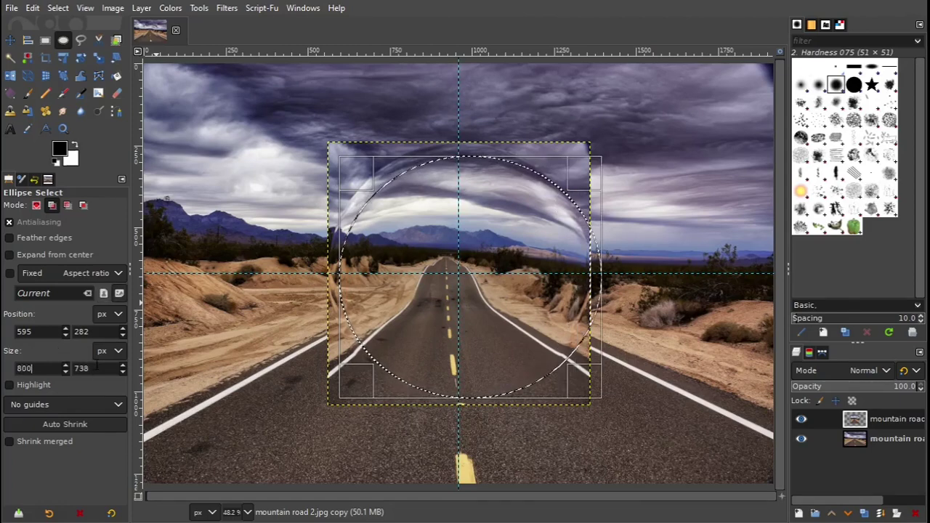
{"action": "double_click", "coordinate": [80, 368]}
{"action": "key", "text": "BackSpace"}
{"action": "type", "text": "800"}
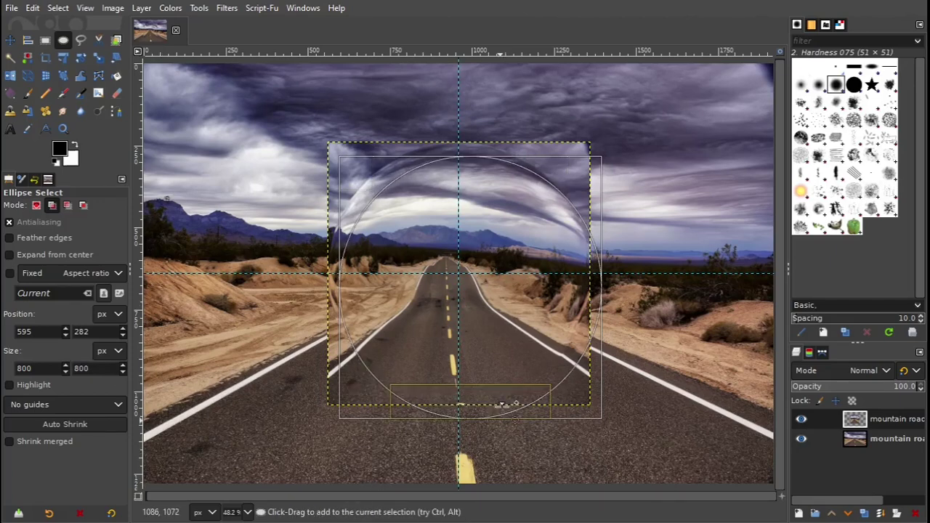
{"action": "left_click_drag", "start_coordinate": [486, 310], "coordinate": [474, 297]}
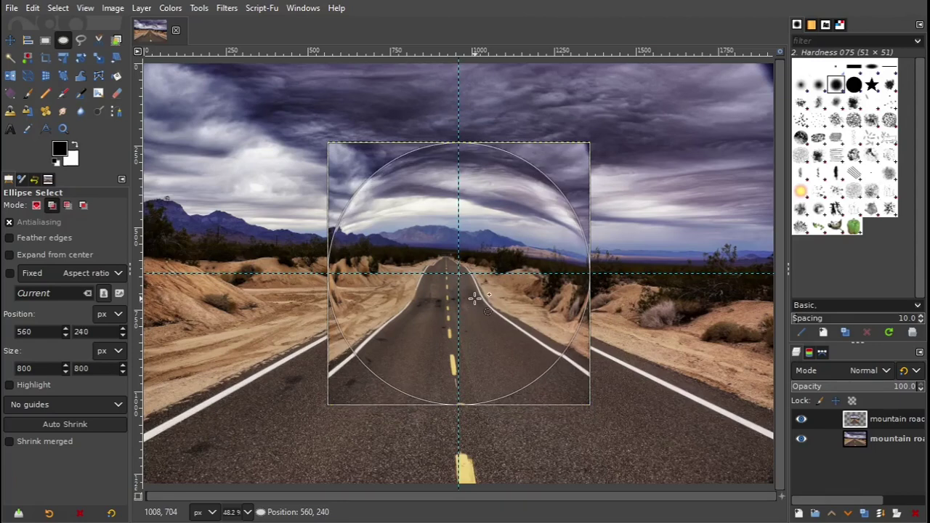
{"action": "left_click_drag", "start_coordinate": [475, 297], "coordinate": [475, 297]}
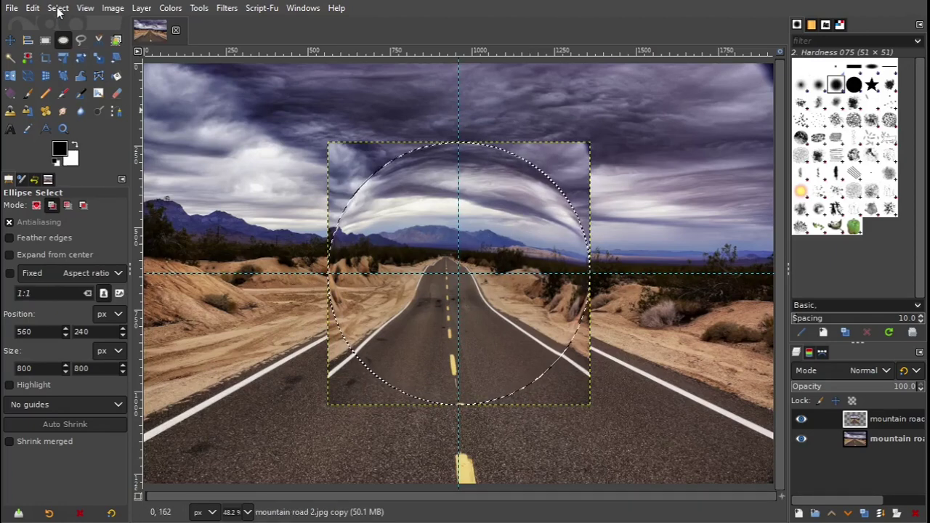
Invert the selection, clear the corners outside the circle, and select none
{"action": "left_click", "coordinate": [59, 8]}
{"action": "left_click", "coordinate": [85, 59]}
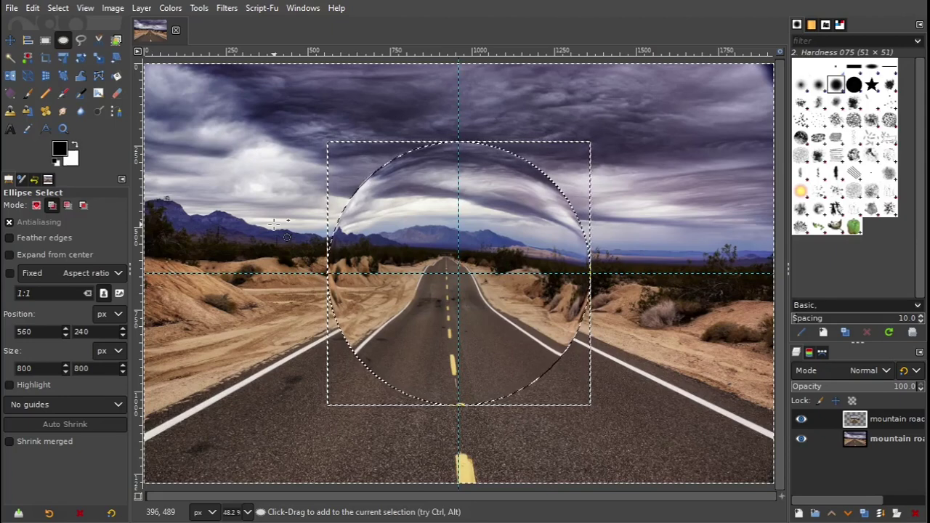
{"action": "left_click", "coordinate": [69, 8]}
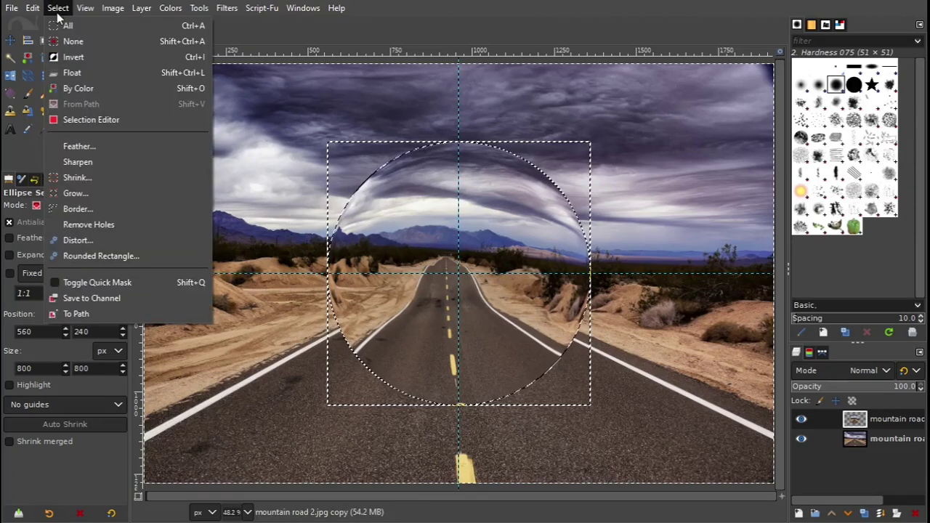
{"action": "left_click", "coordinate": [78, 45]}
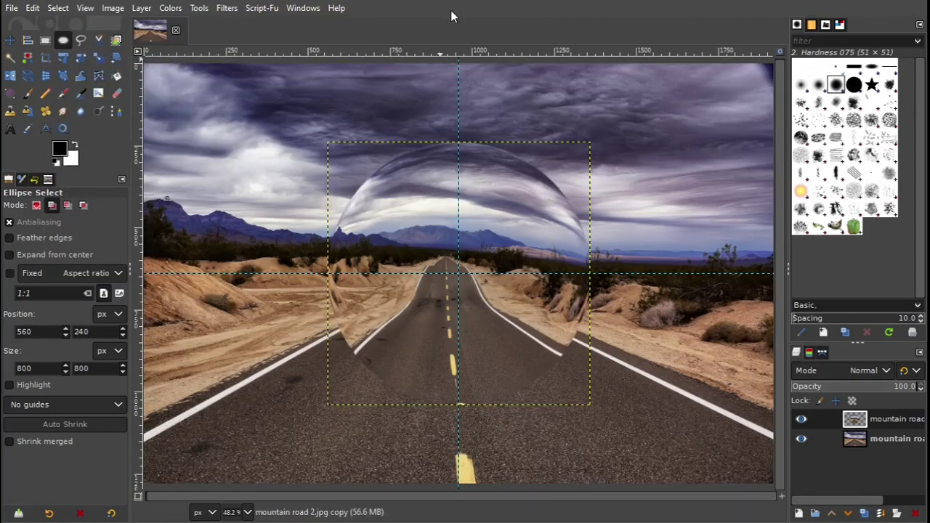
Resize the bubble layer to the image size and remove all guides
{"action": "left_click", "coordinate": [141, 9]}
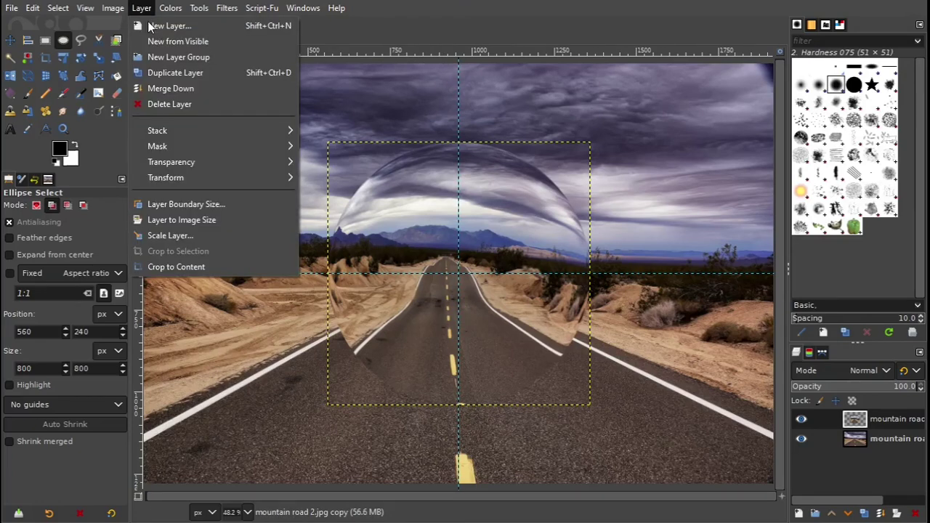
{"action": "left_click", "coordinate": [209, 221]}
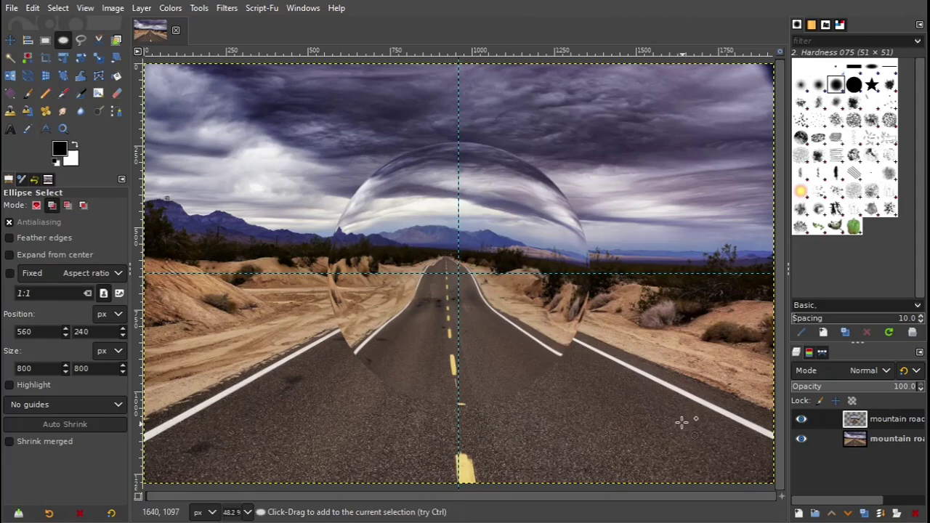
{"action": "left_click", "coordinate": [118, 10]}
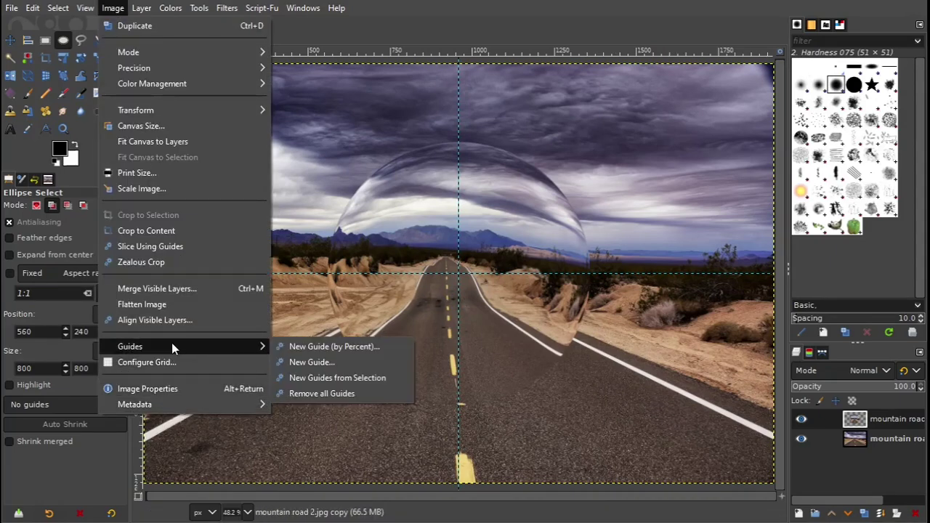
{"action": "mouse_move", "coordinate": [130, 346]}
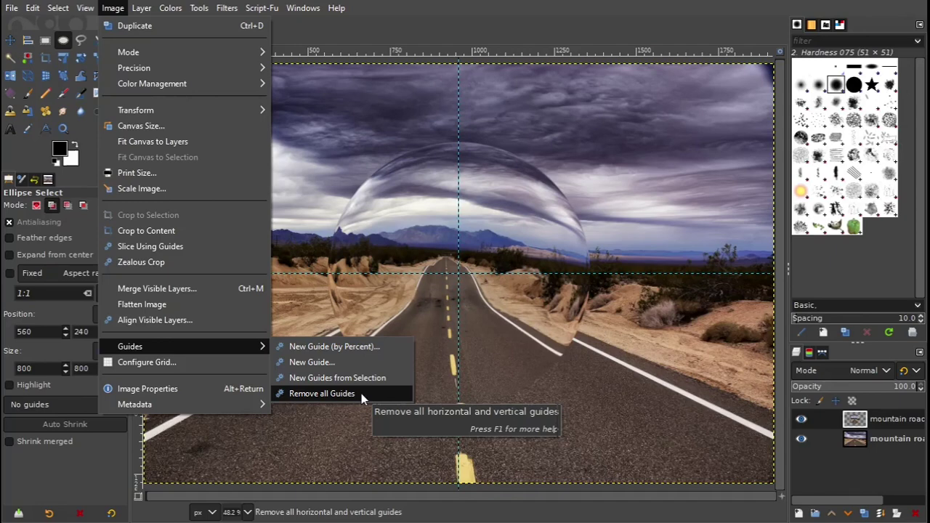
{"action": "left_click", "coordinate": [361, 393]}
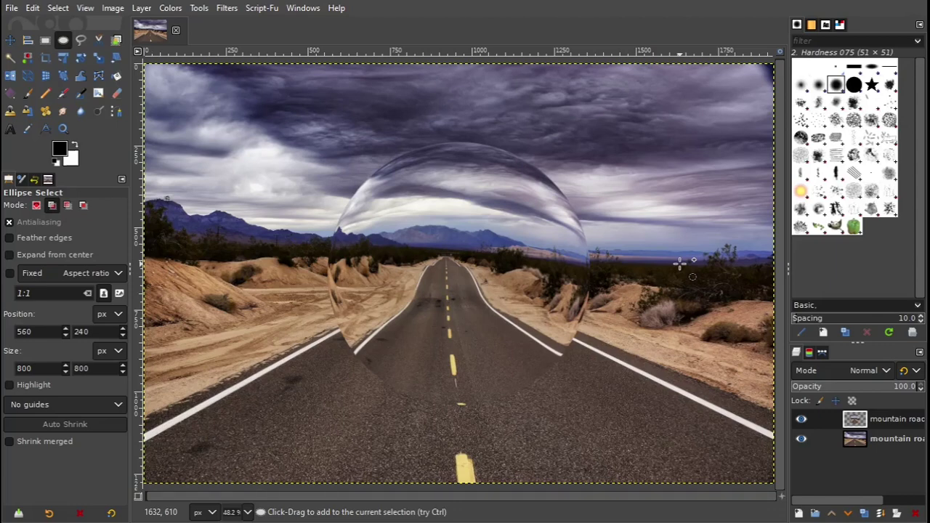
Create a new layer named 'shadow' filled with transparency
{"action": "left_click", "coordinate": [799, 514]}
{"action": "left_click_drag", "start_coordinate": [692, 164], "coordinate": [614, 120]}
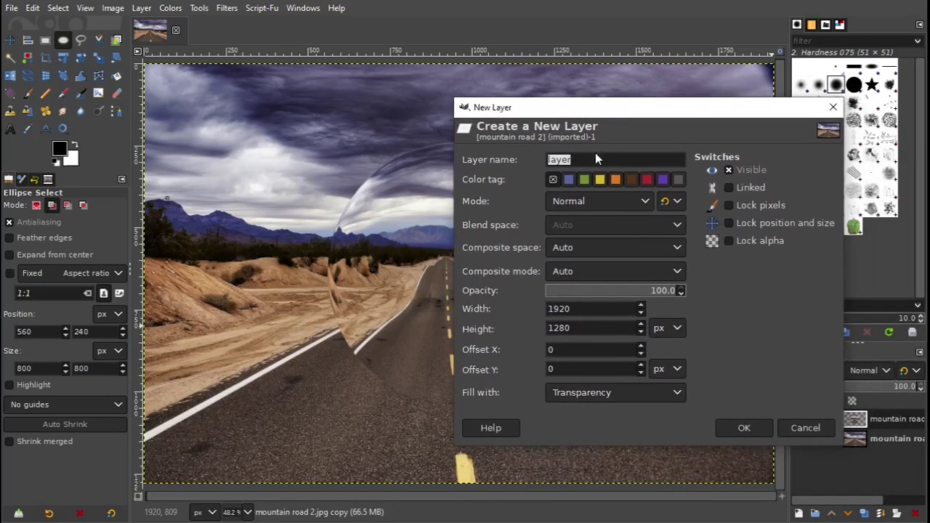
{"action": "type", "text": "shadow"}
{"action": "left_click", "coordinate": [610, 393]}
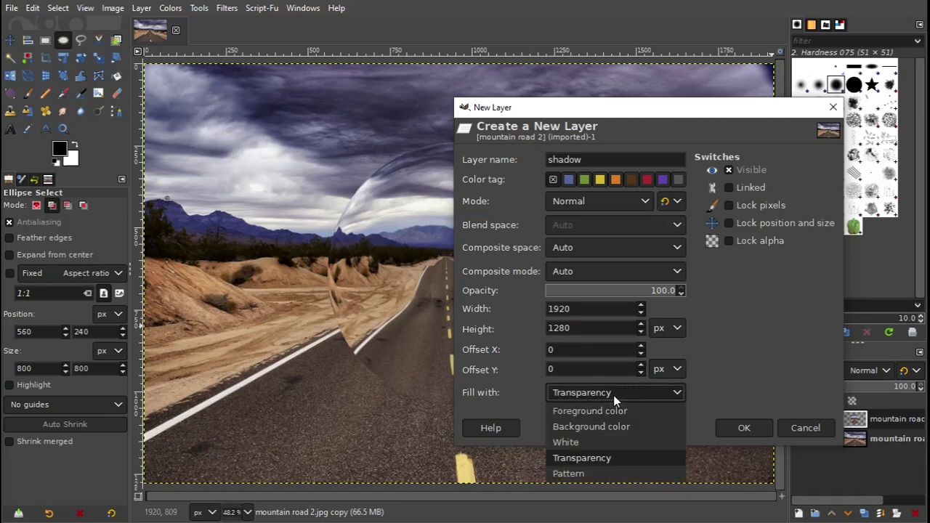
{"action": "left_click", "coordinate": [616, 456]}
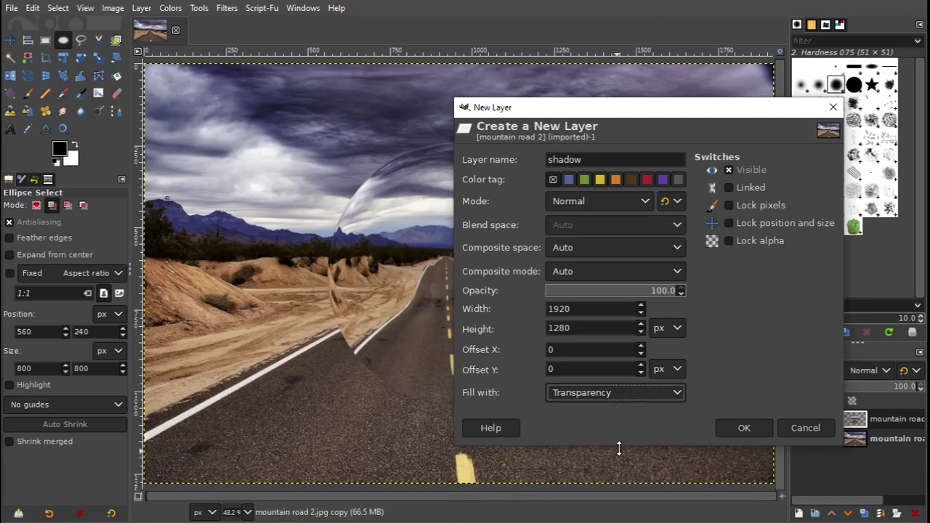
{"action": "left_click", "coordinate": [744, 430]}
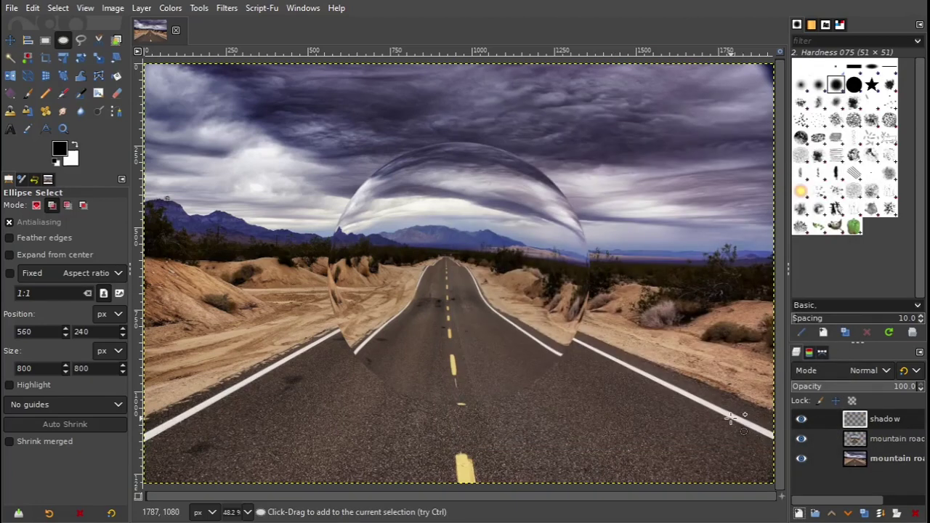
Load the bubble layer's alpha as a selection, activate the shadow layer, and keep black as foreground
{"action": "right_click", "coordinate": [885, 438]}
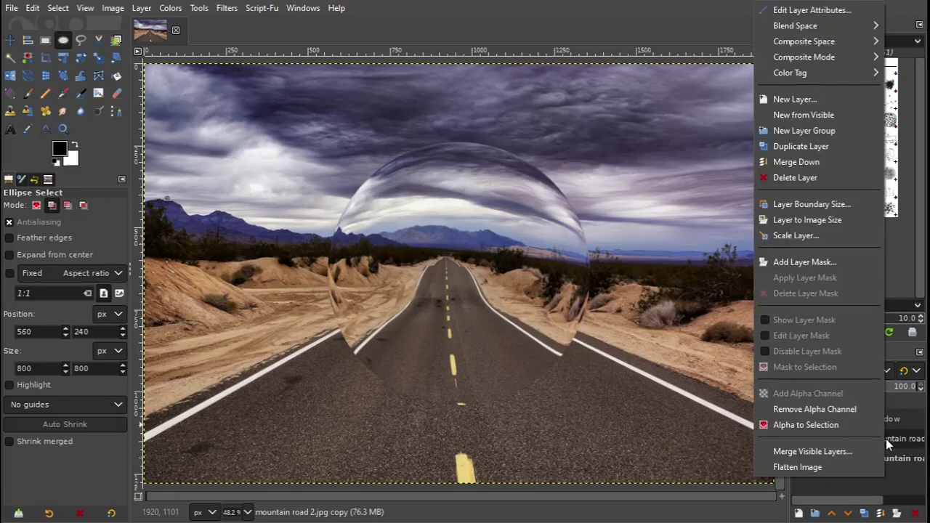
{"action": "left_click", "coordinate": [806, 425]}
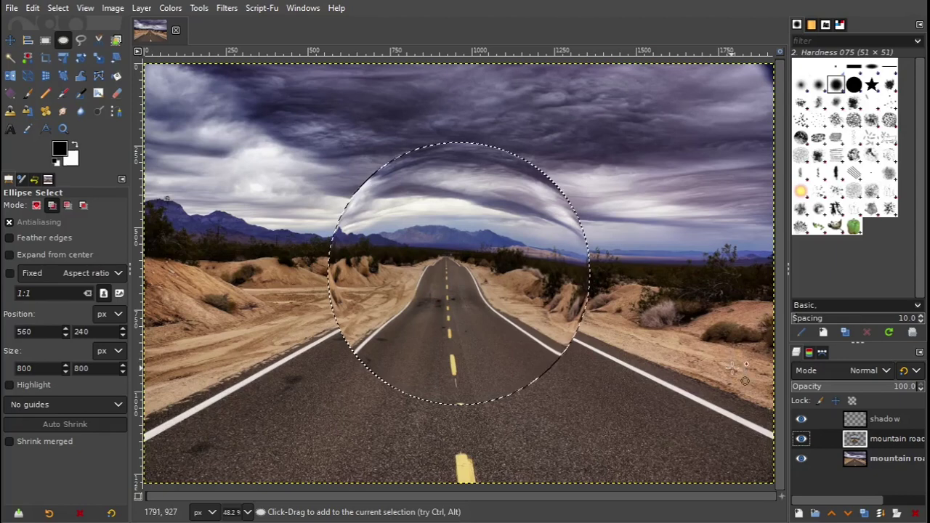
{"action": "left_click", "coordinate": [895, 422]}
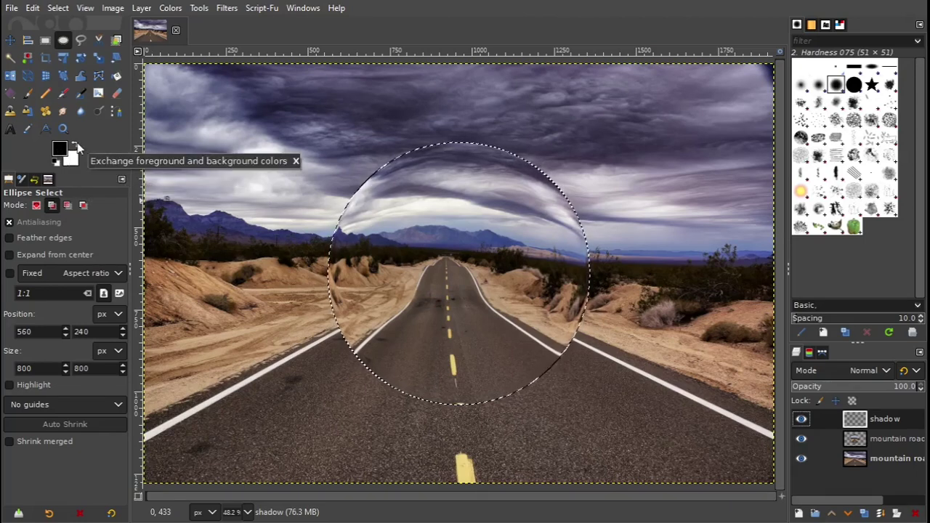
{"action": "left_click", "coordinate": [78, 148]}
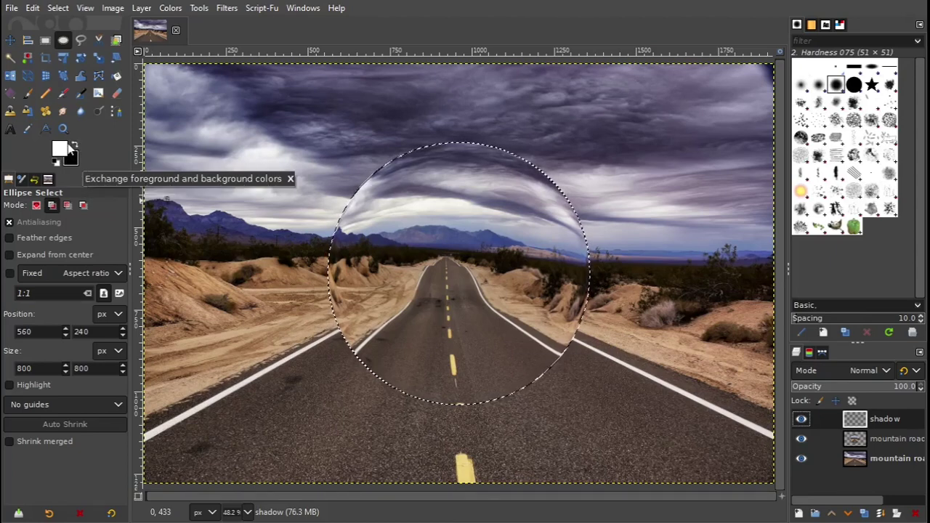
{"action": "left_click", "coordinate": [75, 147]}
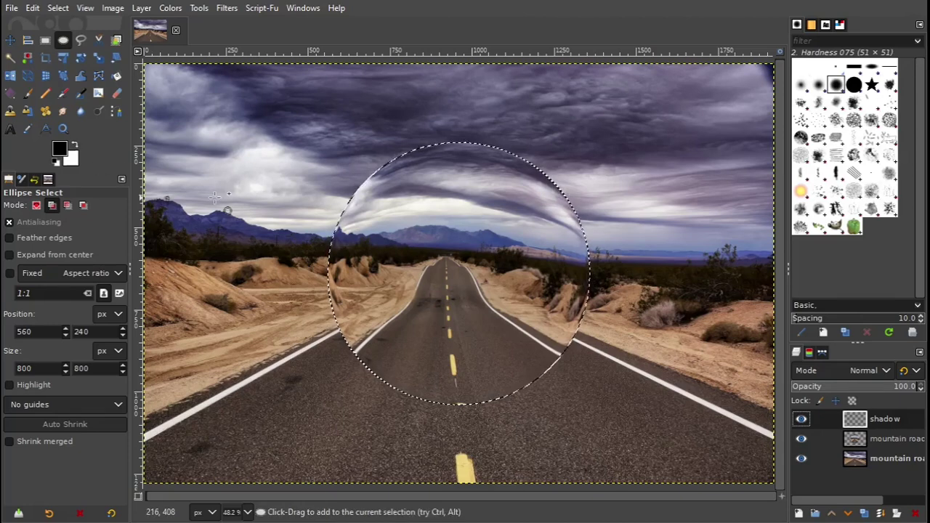
{"action": "left_click", "coordinate": [34, 8]}
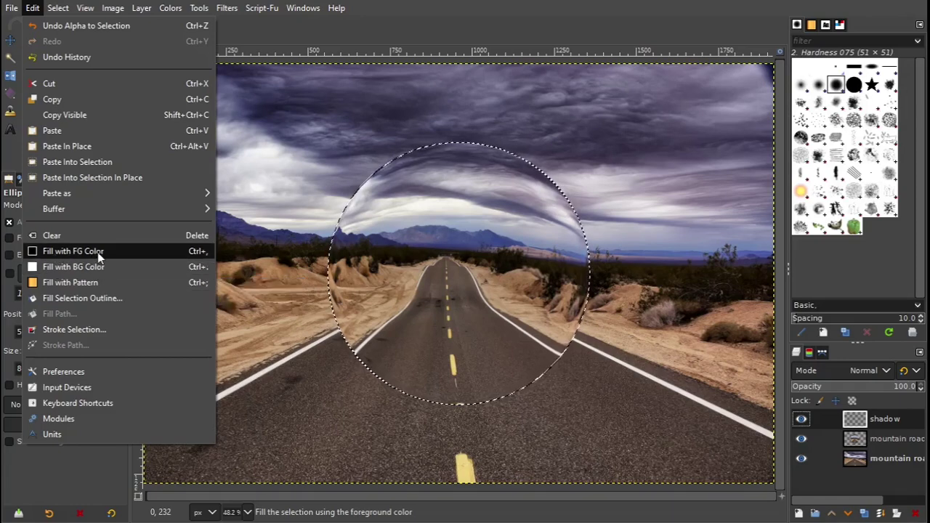
Fill the circular selection on the shadow layer with black, then deselect
{"action": "left_click", "coordinate": [96, 253]}
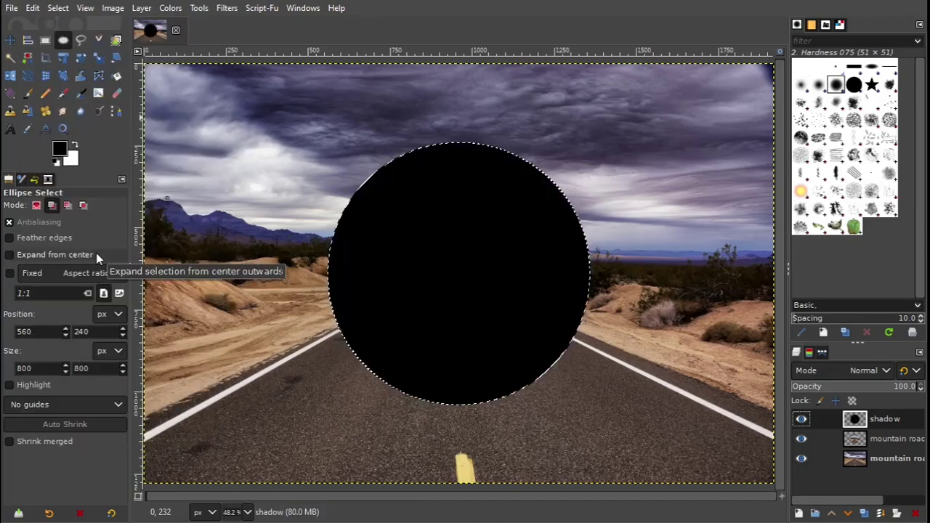
{"action": "left_click", "coordinate": [58, 8]}
{"action": "left_click", "coordinate": [73, 41]}
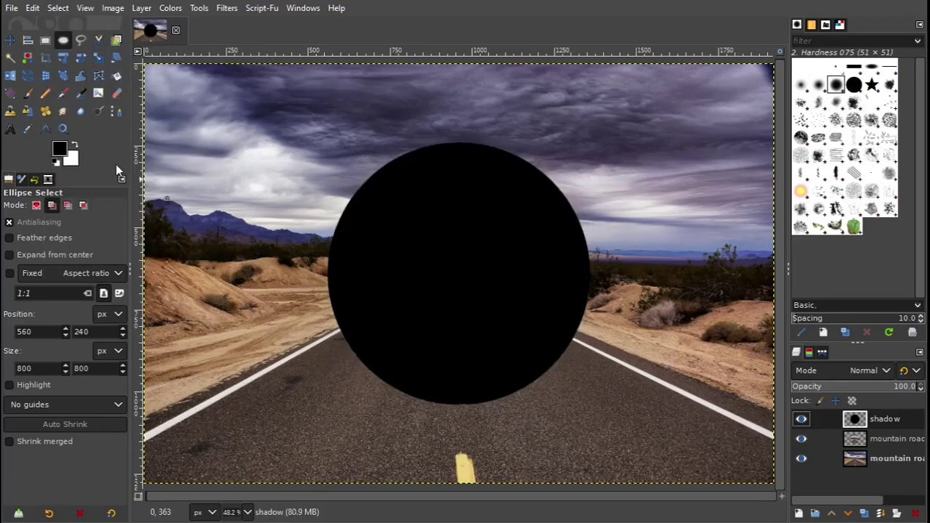
{"action": "left_click", "coordinate": [11, 41]}
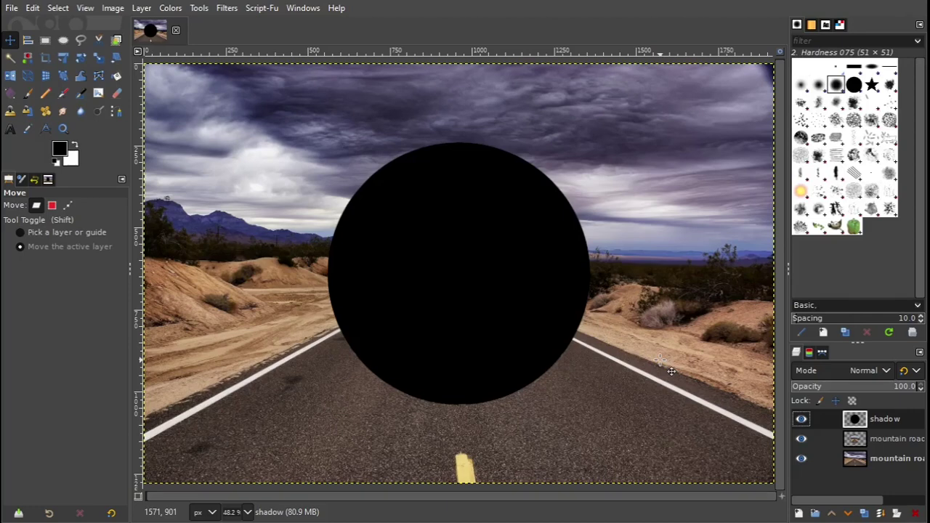
Set the shadow layer's blend mode to Soft light and bring up the Add Layer Mask dialog
{"action": "left_click", "coordinate": [887, 371]}
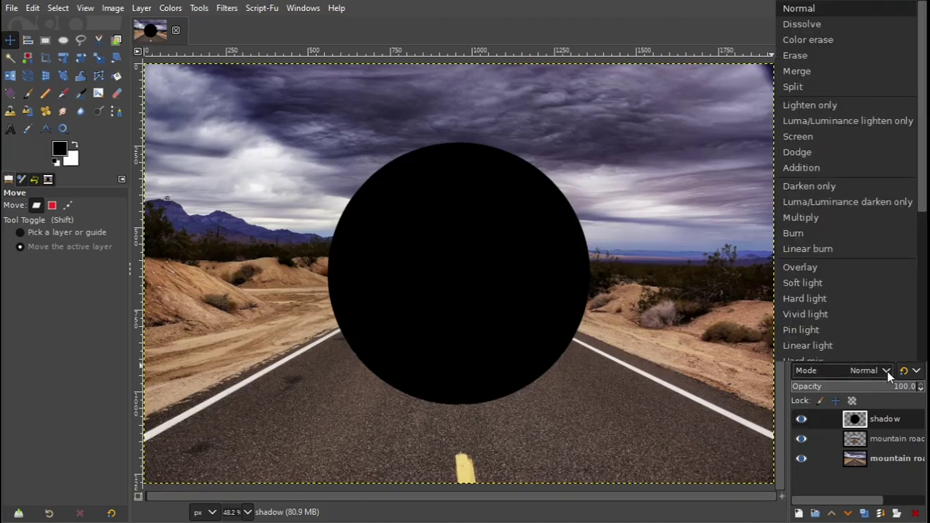
{"action": "scroll", "coordinate": [826, 142], "scroll_direction": "down", "scroll_amount": 2}
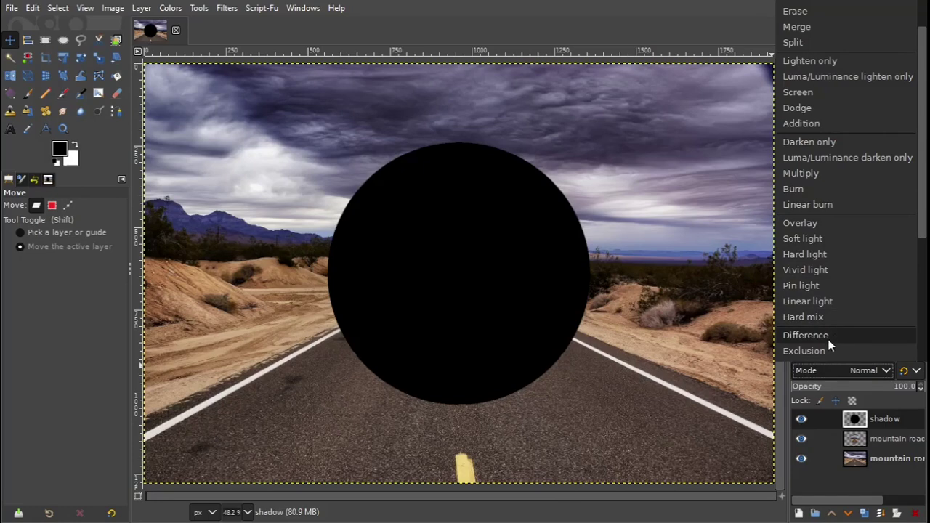
{"action": "left_click", "coordinate": [839, 240]}
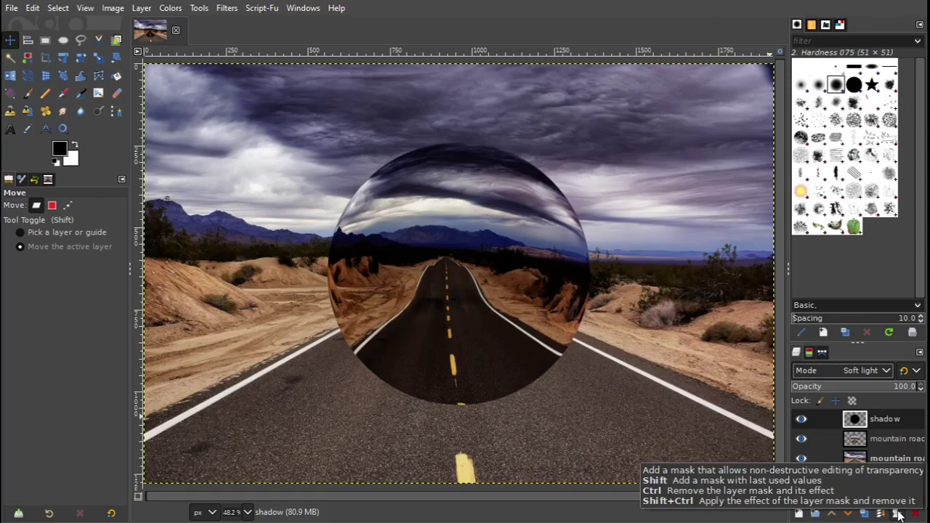
{"action": "left_click", "coordinate": [898, 515]}
{"action": "left_click_drag", "start_coordinate": [815, 265], "coordinate": [712, 137]}
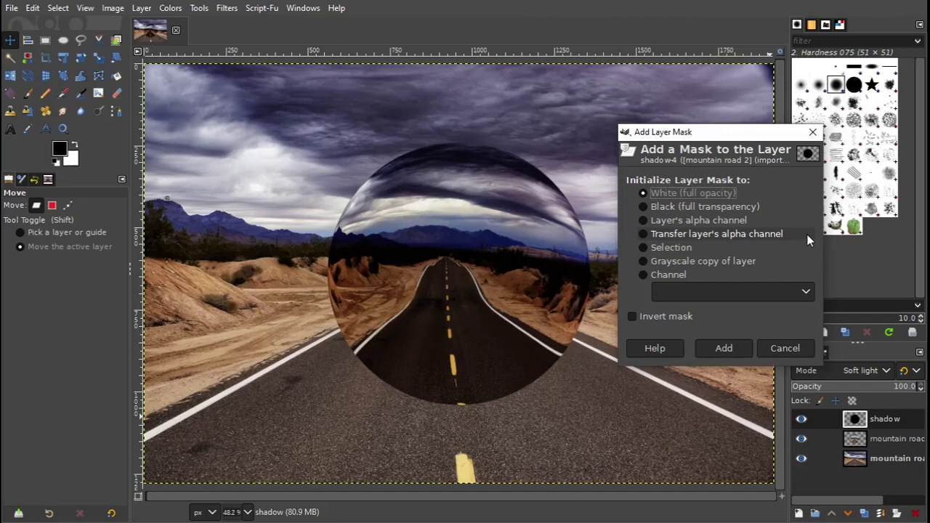
Add a White (full opacity) layer mask to the shadow layer
{"action": "left_click", "coordinate": [729, 348]}
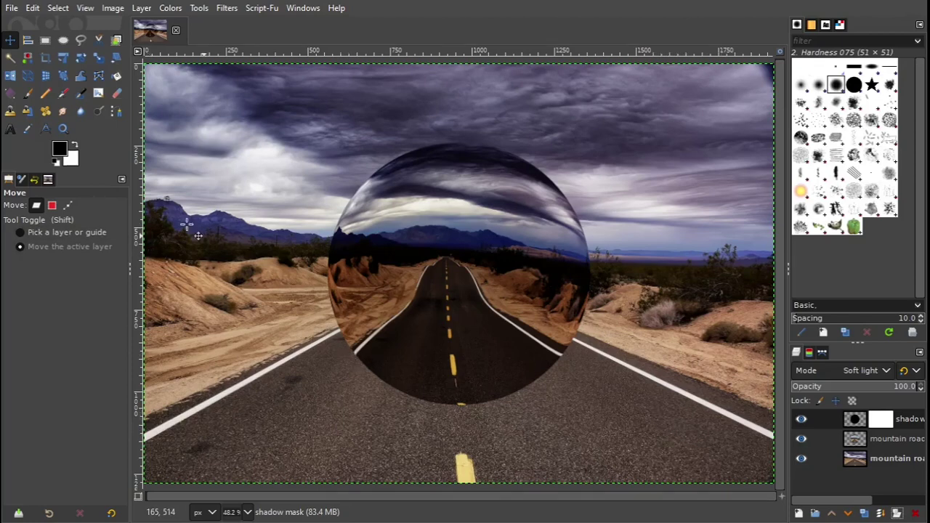
Paint one large black paintbrush dab into the mask at the sphere's centre
{"action": "left_click", "coordinate": [29, 93]}
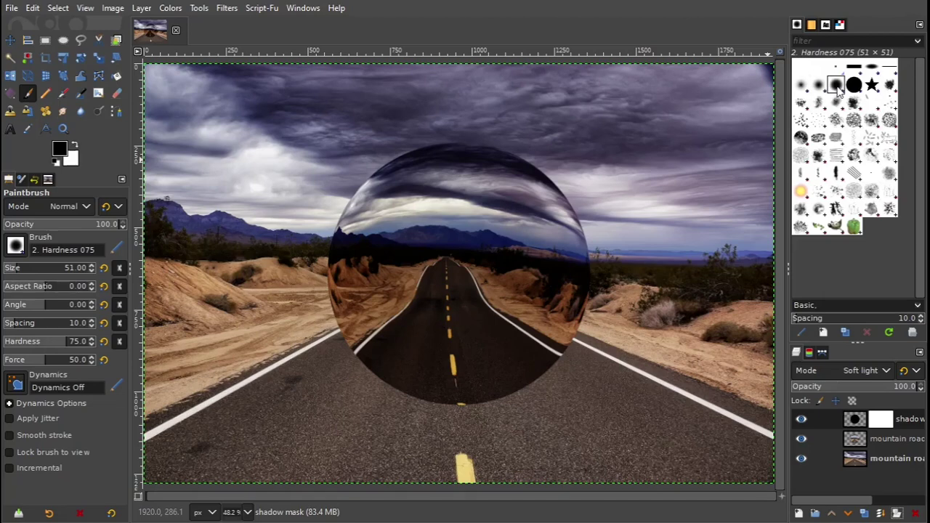
{"action": "key", "text": "shift"}
{"action": "left_click_drag", "start_coordinate": [18, 272], "coordinate": [80, 269]}
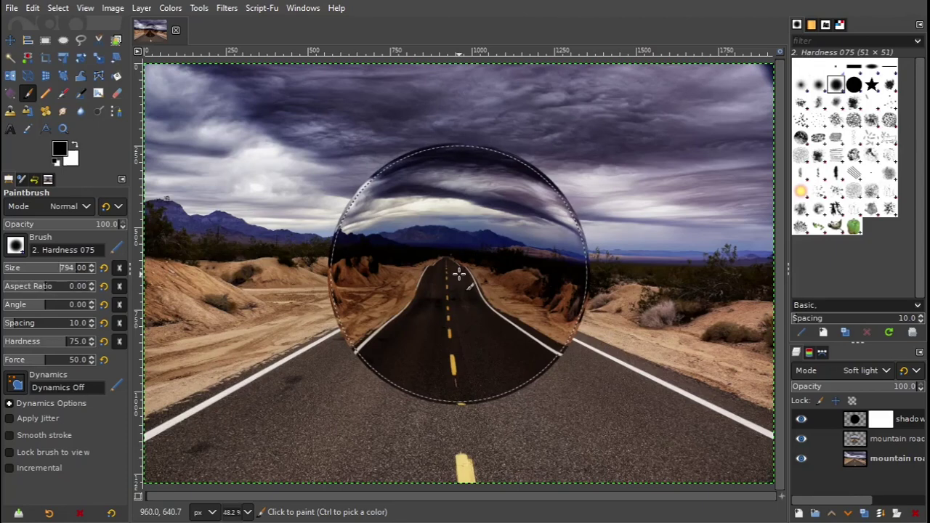
{"action": "left_click", "coordinate": [458, 273]}
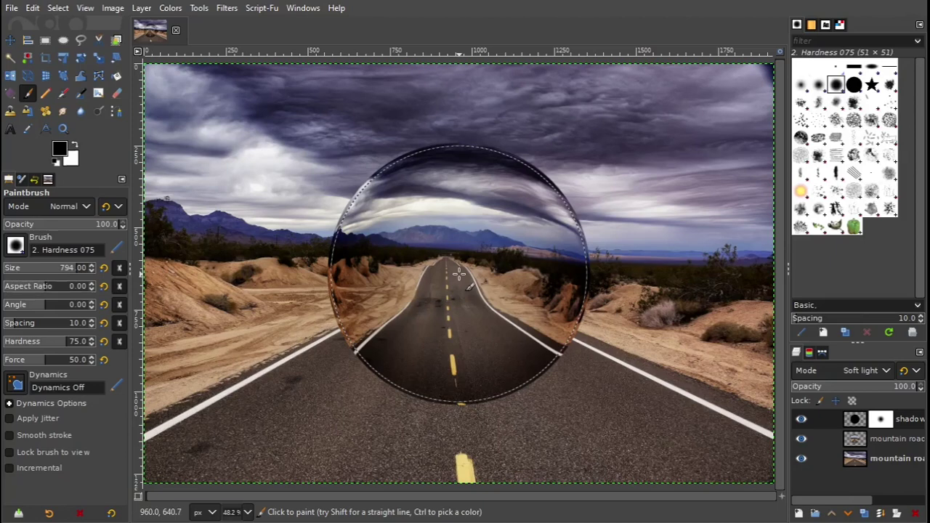
{"action": "left_click", "coordinate": [459, 273]}
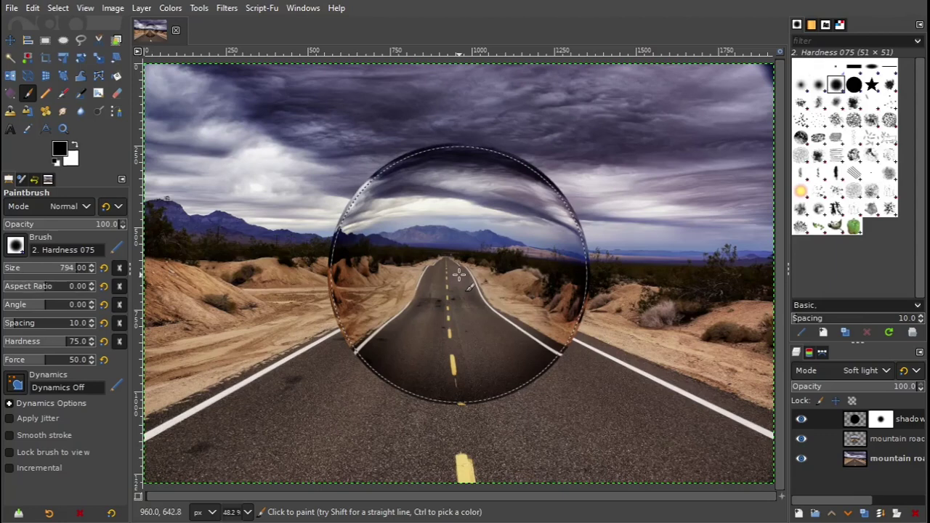
{"action": "key", "text": "ctrl+z"}
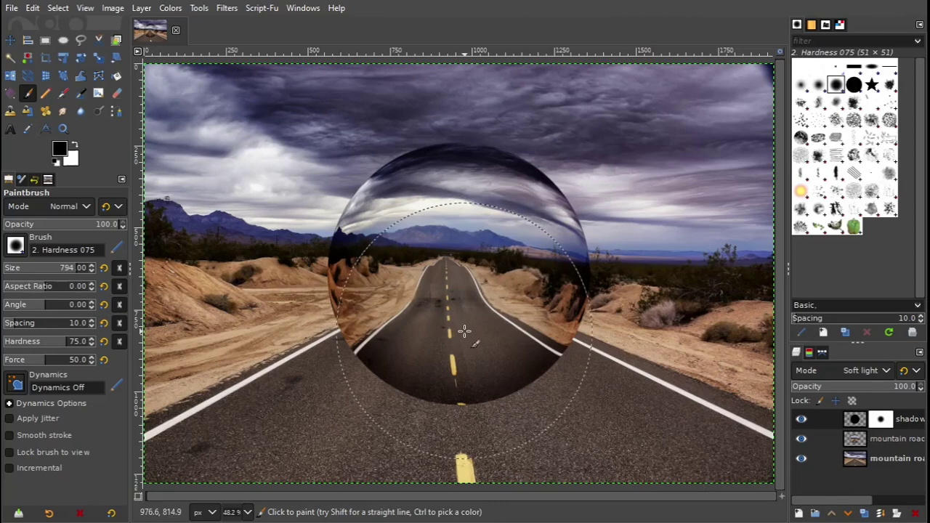
{"action": "left_click", "coordinate": [461, 278]}
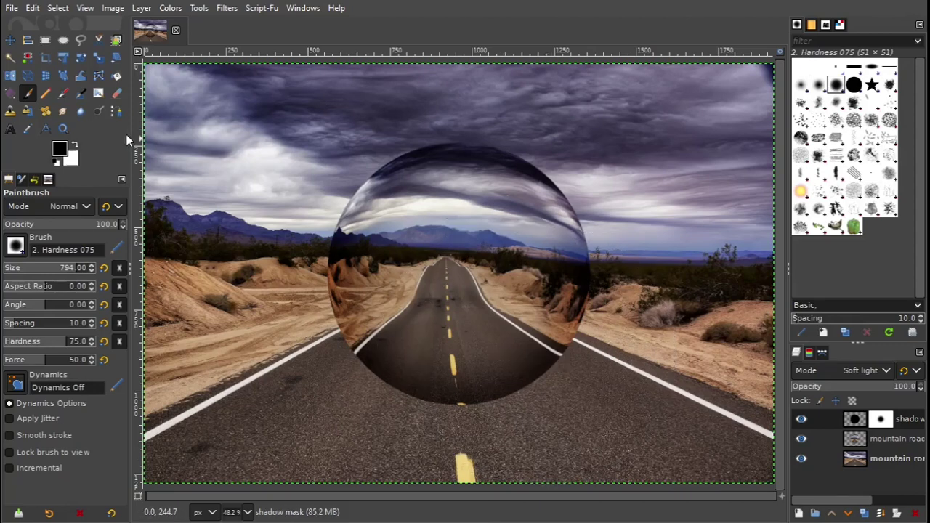
{"action": "left_click", "coordinate": [10, 40]}
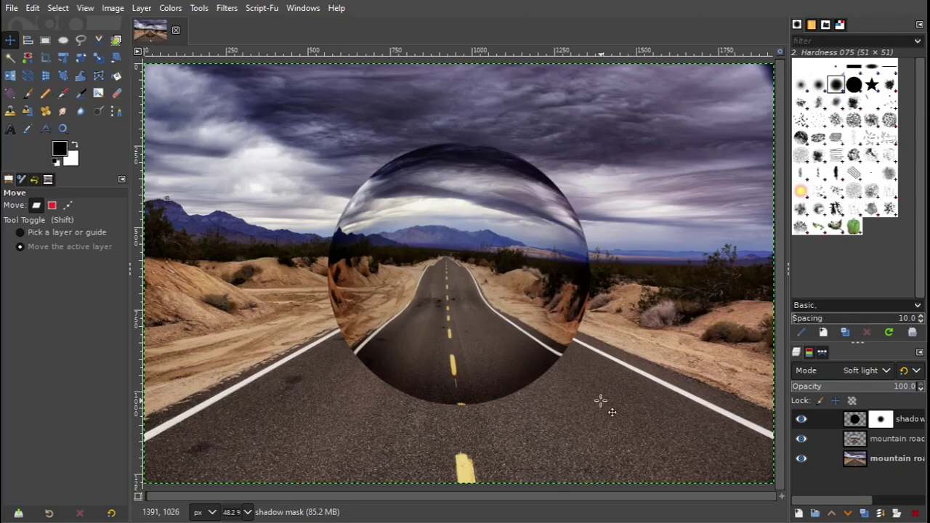
Create a transparent 'glow' layer below the mountain road copy and make white the foreground colour
{"action": "left_click", "coordinate": [798, 514]}
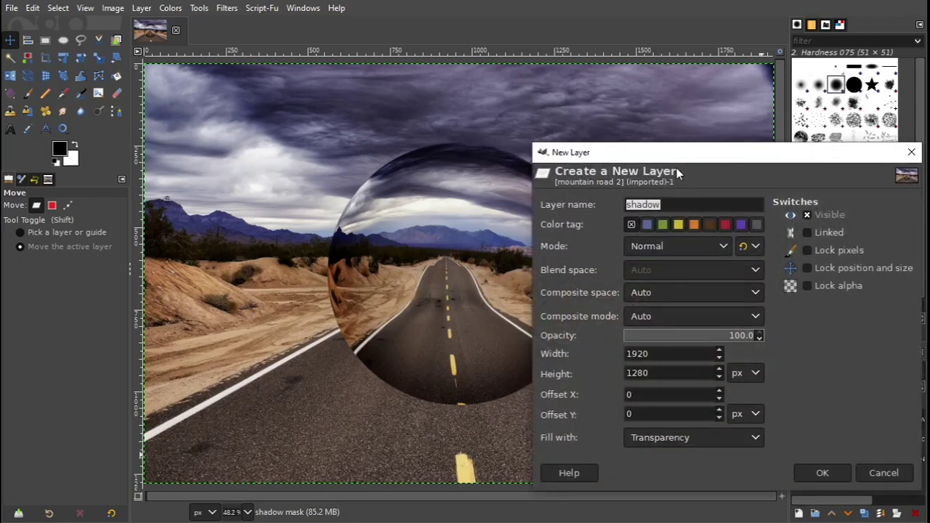
{"action": "left_click_drag", "start_coordinate": [677, 168], "coordinate": [611, 123]}
{"action": "type", "text": "g"}
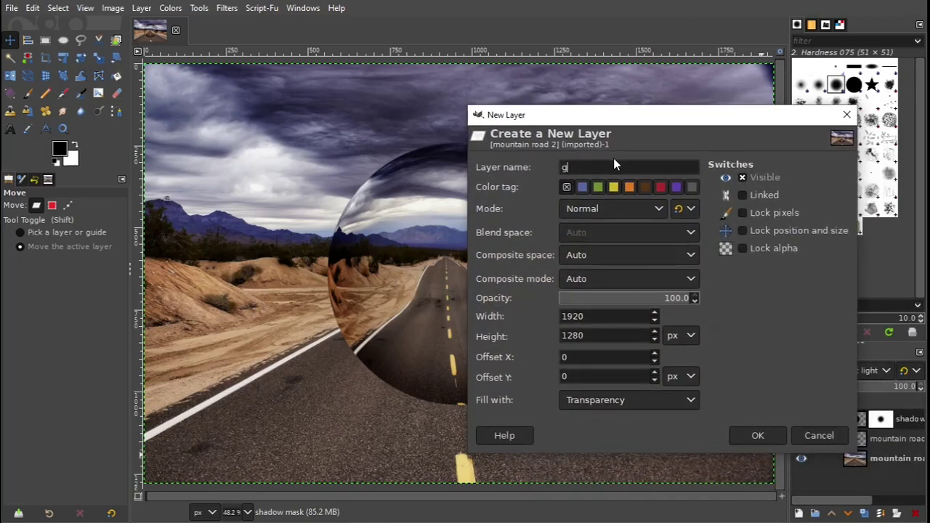
{"action": "type", "text": "low"}
{"action": "left_click", "coordinate": [757, 435]}
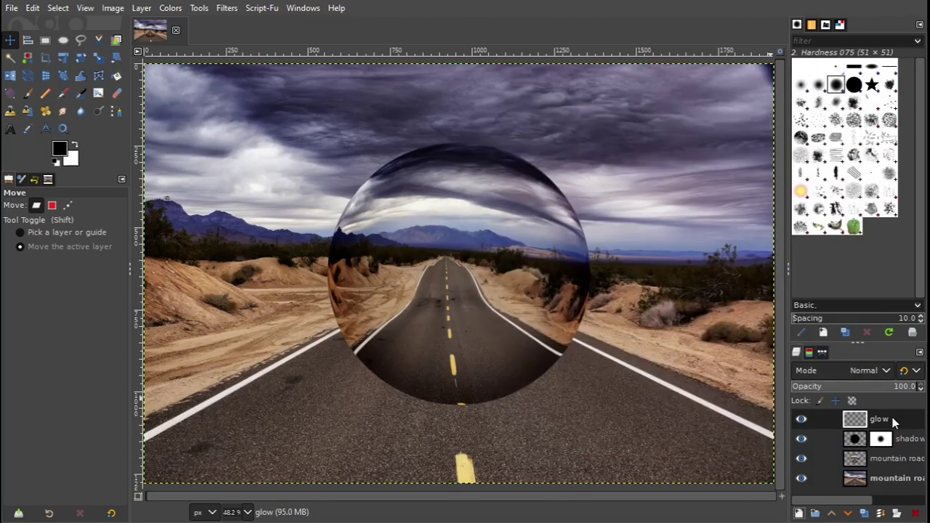
{"action": "left_click_drag", "start_coordinate": [892, 417], "coordinate": [890, 466]}
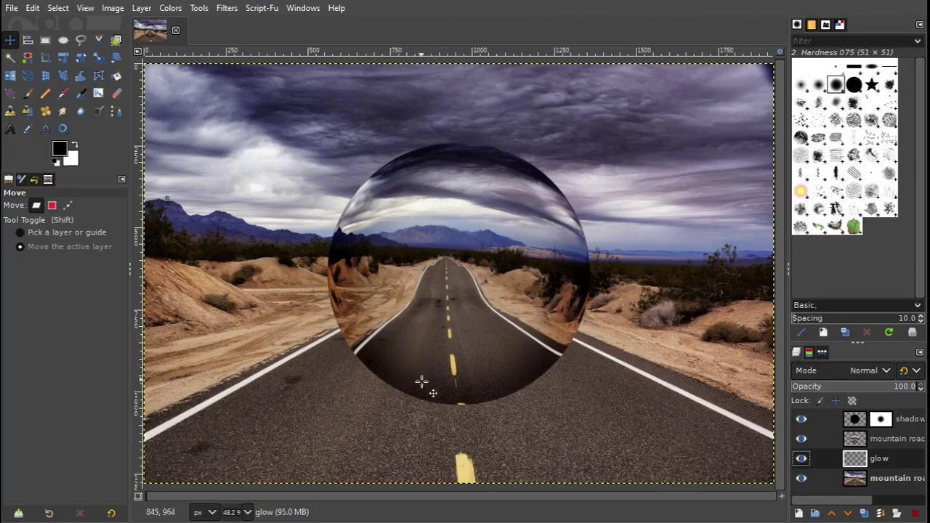
{"action": "left_click", "coordinate": [77, 145]}
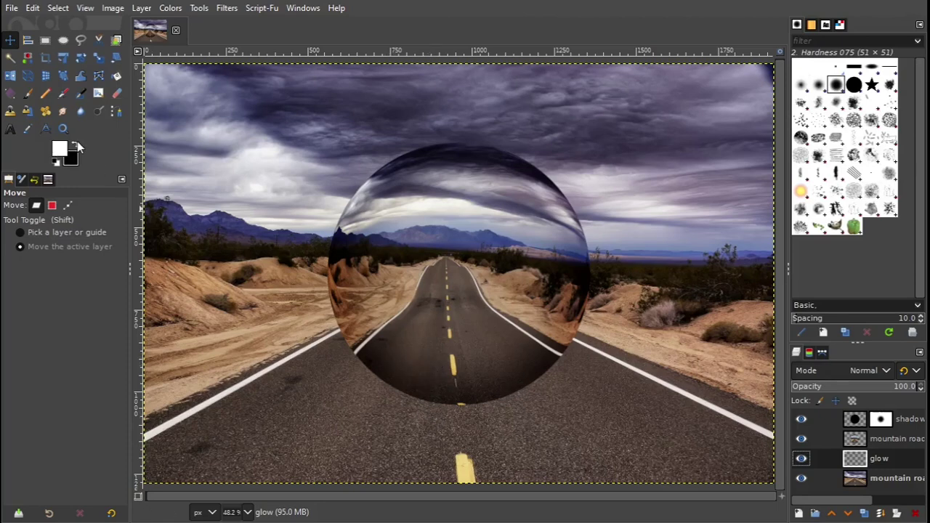
Load the sphere's outline from the road copy's alpha as a selection and make the glow layer active
{"action": "right_click", "coordinate": [897, 440]}
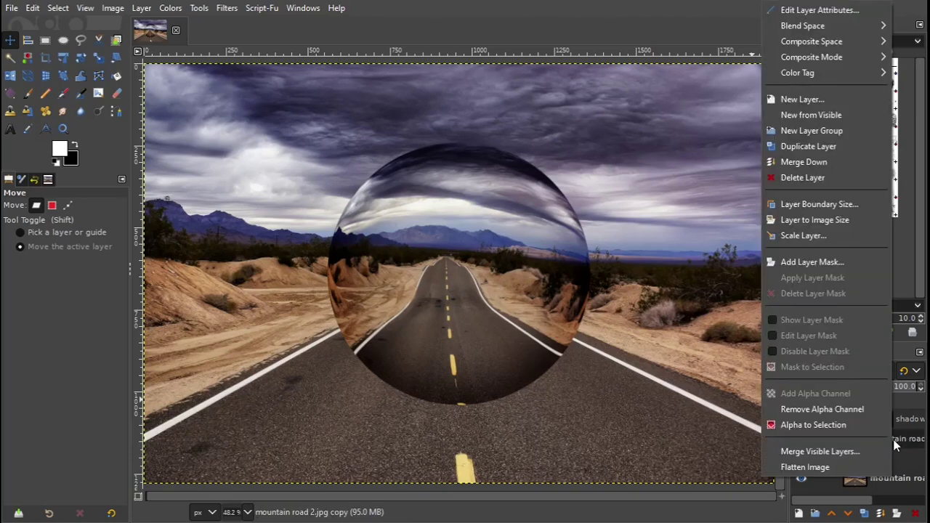
{"action": "left_click", "coordinate": [816, 426]}
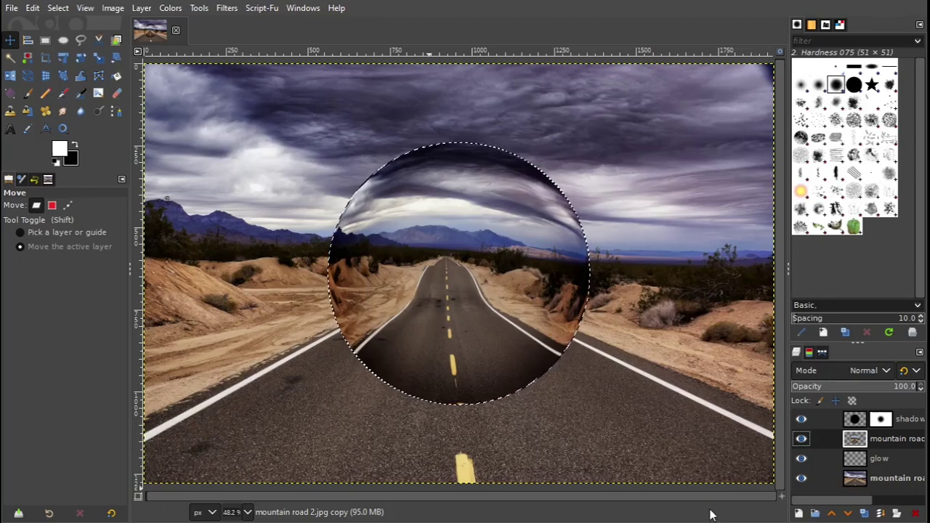
{"action": "left_click", "coordinate": [884, 460]}
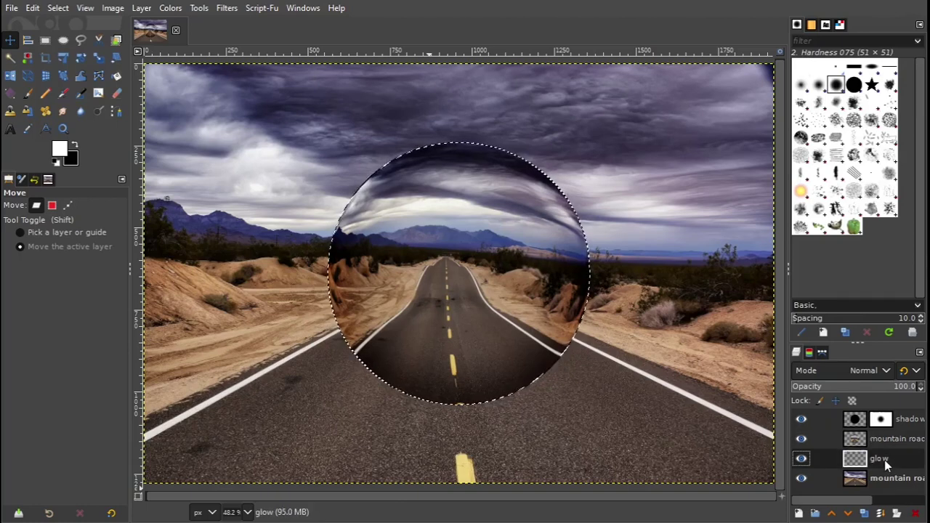
Set up the Paintbrush with the Hardness 025 brush at size 24
{"action": "left_click", "coordinate": [29, 96]}
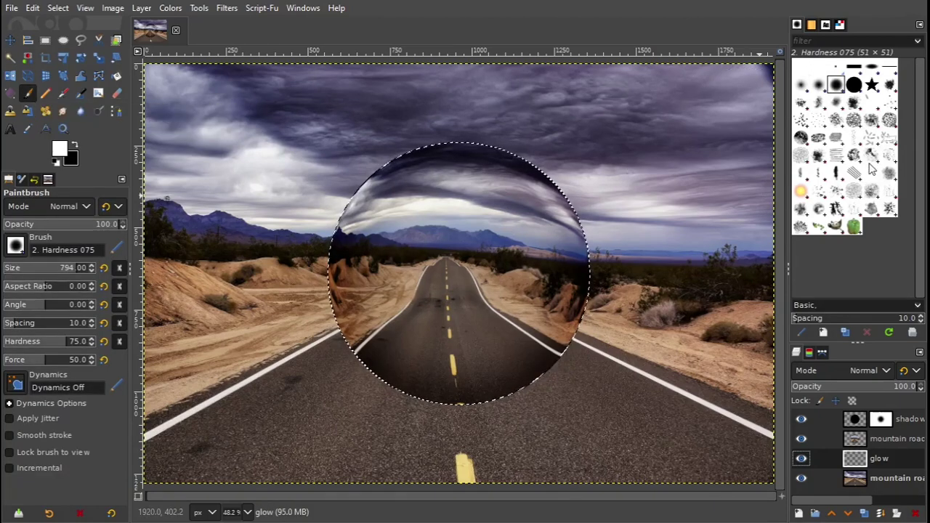
{"action": "left_click", "coordinate": [801, 87]}
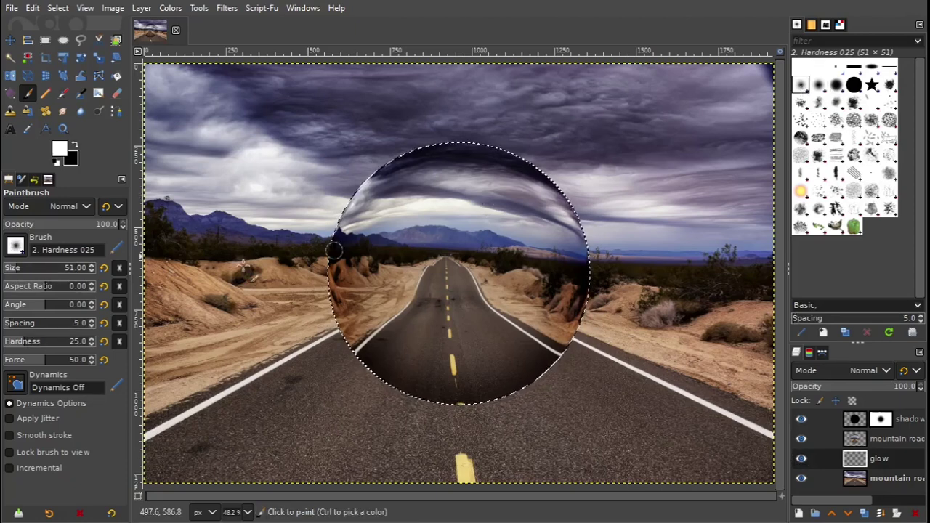
{"action": "scroll", "coordinate": [14, 268], "scroll_direction": "down", "scroll_amount": 8}
{"action": "scroll", "coordinate": [13, 268], "scroll_direction": "down", "scroll_amount": 8}
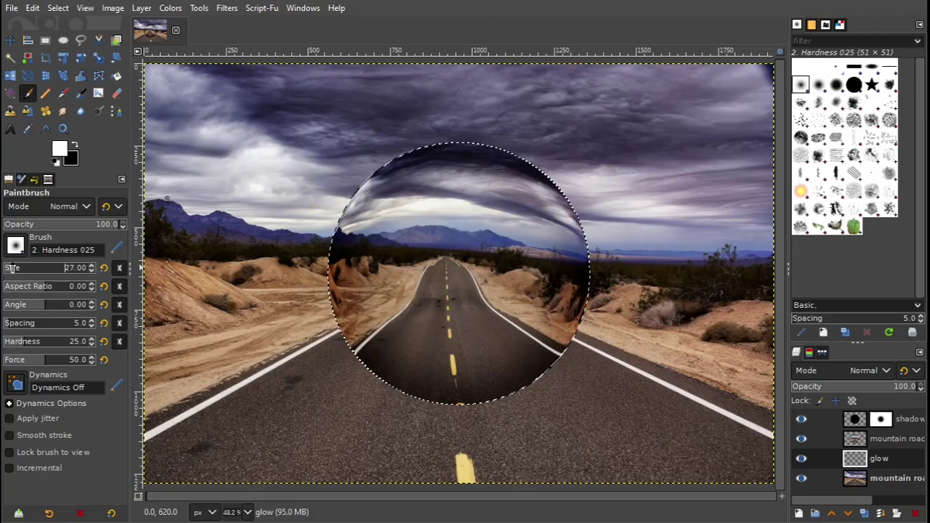
{"action": "scroll", "coordinate": [13, 268], "scroll_direction": "down", "scroll_amount": 8}
{"action": "scroll", "coordinate": [13, 268], "scroll_direction": "down", "scroll_amount": 6}
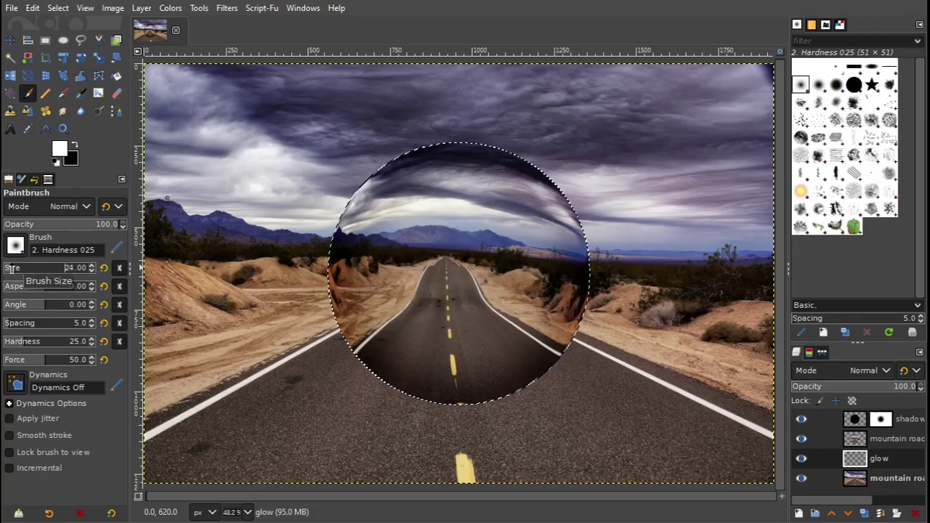
{"action": "scroll", "coordinate": [13, 268], "scroll_direction": "up", "scroll_amount": 3}
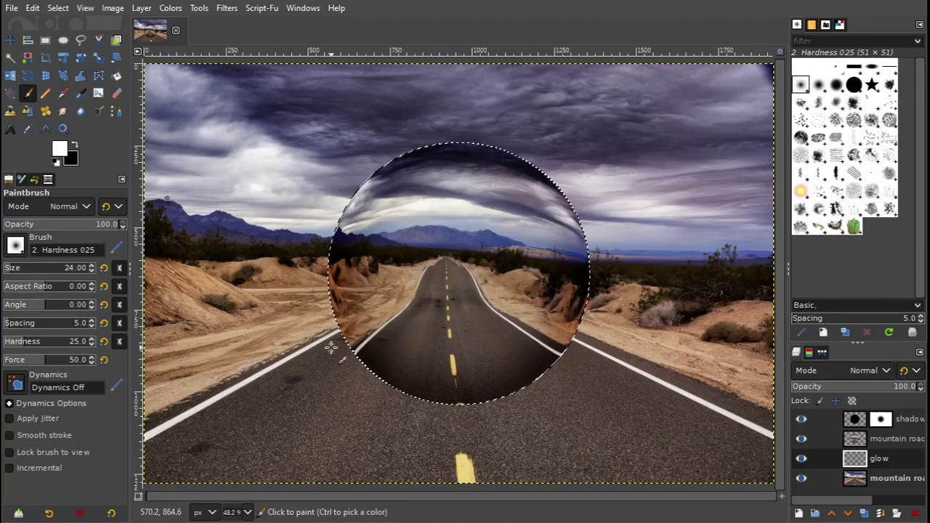
{"action": "left_click", "coordinate": [35, 9]}
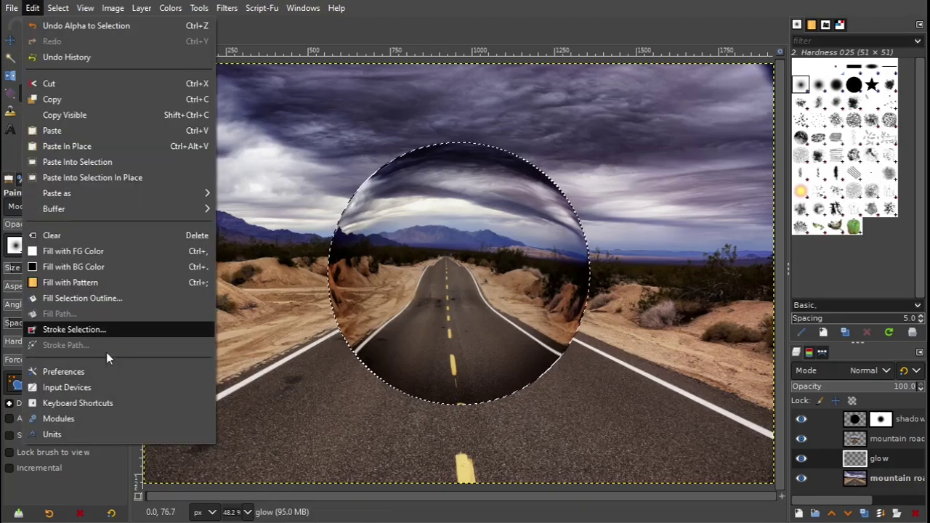
Stroke the circular selection on the glow layer in white using the Paintbrush
{"action": "left_click", "coordinate": [102, 329]}
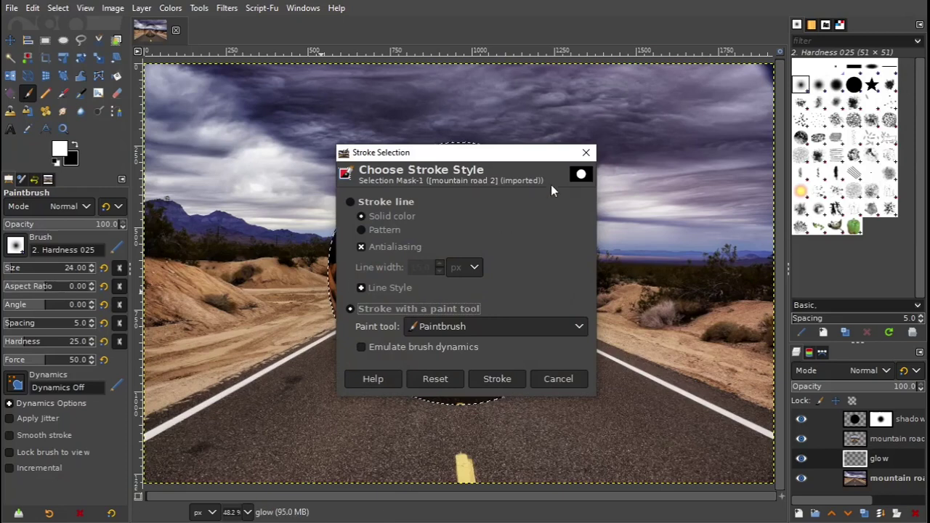
{"action": "left_click_drag", "start_coordinate": [523, 154], "coordinate": [799, 90]}
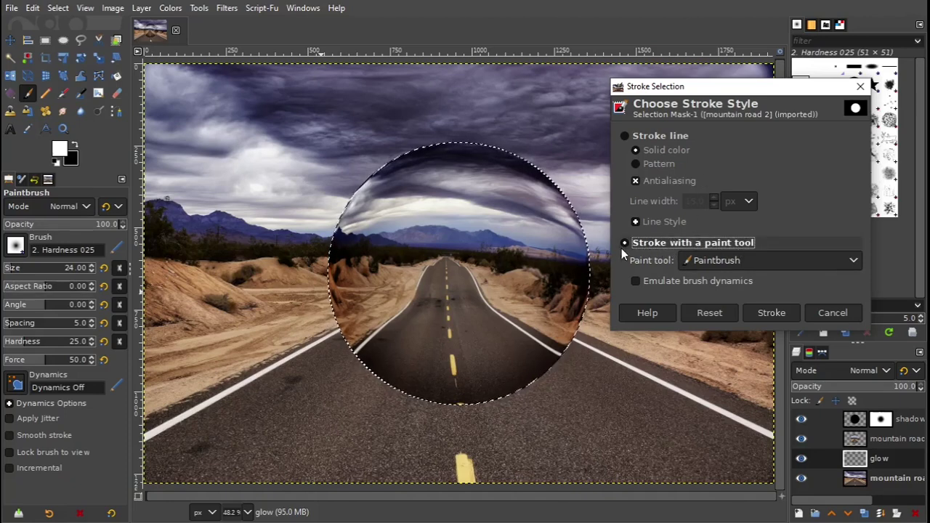
{"action": "left_click", "coordinate": [753, 263]}
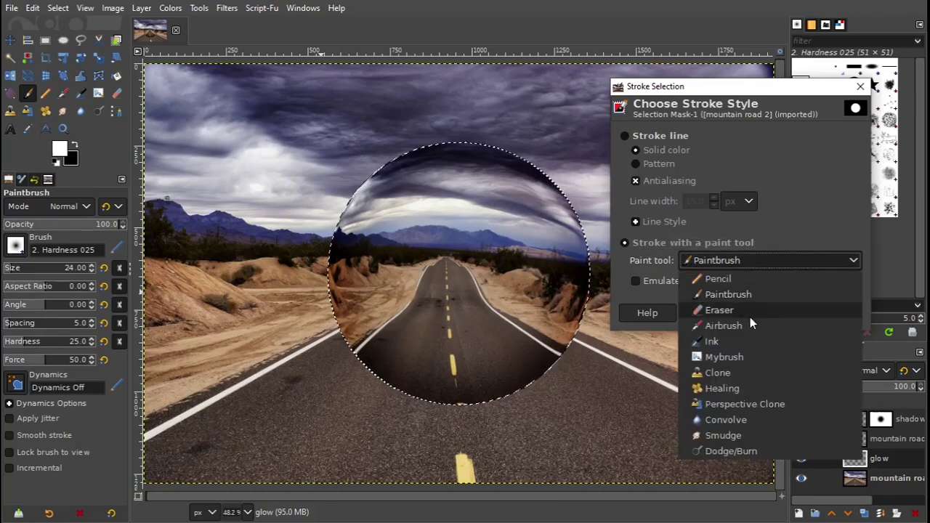
{"action": "left_click", "coordinate": [751, 295]}
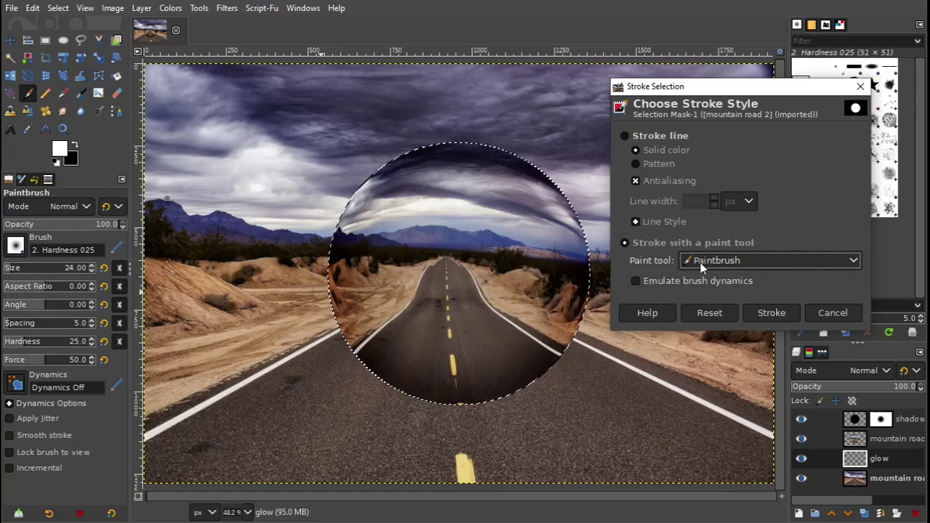
{"action": "left_click", "coordinate": [749, 262]}
{"action": "left_click", "coordinate": [747, 295]}
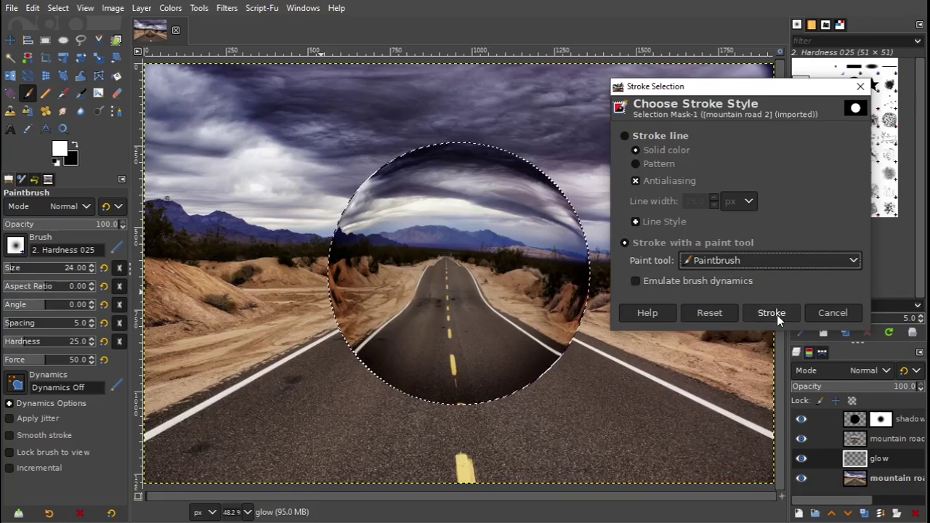
{"action": "left_click", "coordinate": [776, 314]}
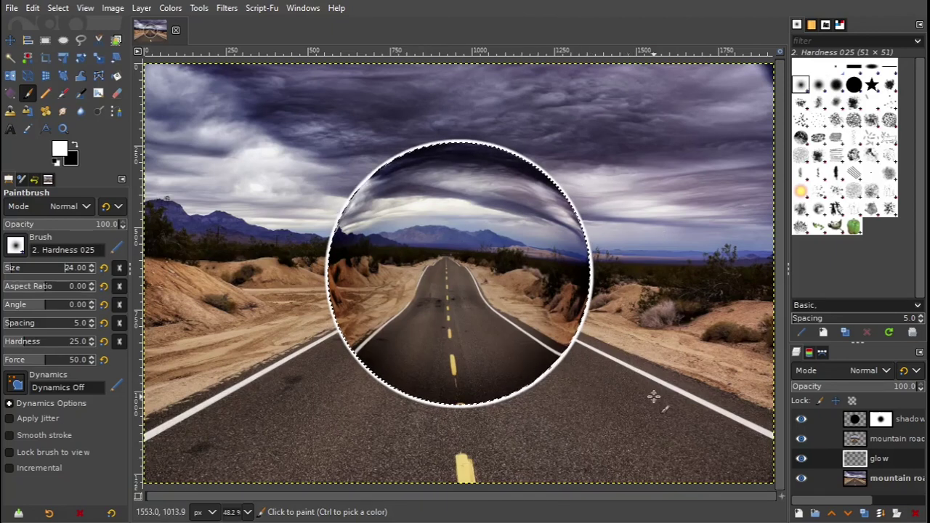
{"action": "left_click", "coordinate": [57, 8]}
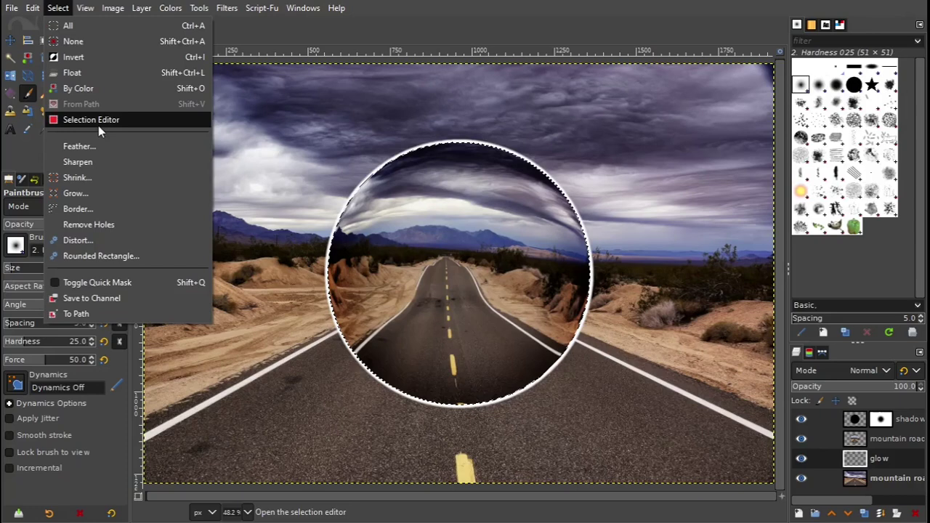
Deselect and soften the white ring with a Gaussian Blur of about 25.66
{"action": "left_click", "coordinate": [80, 39]}
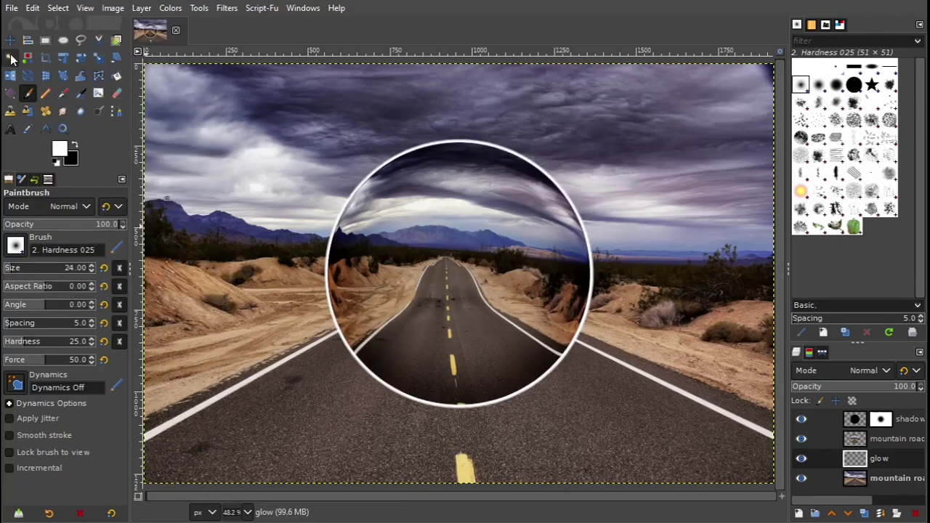
{"action": "left_click", "coordinate": [10, 40]}
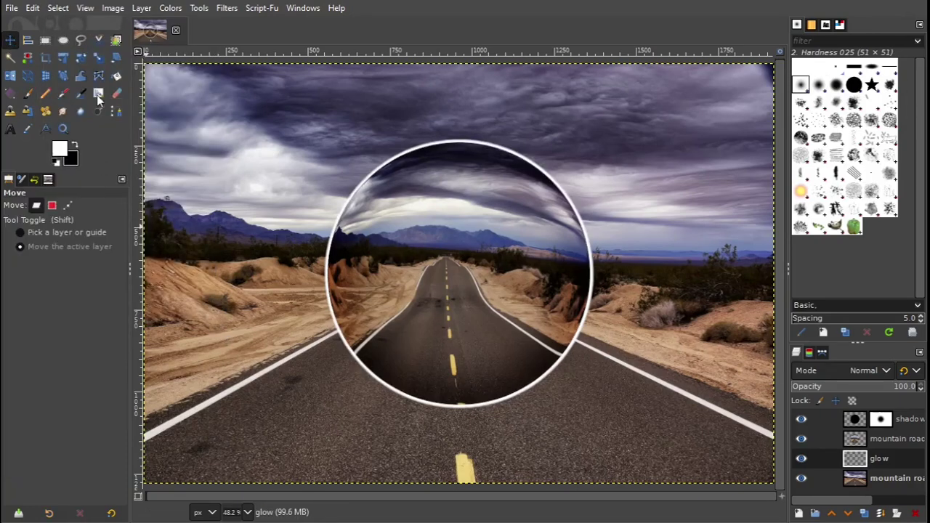
{"action": "left_click", "coordinate": [227, 8]}
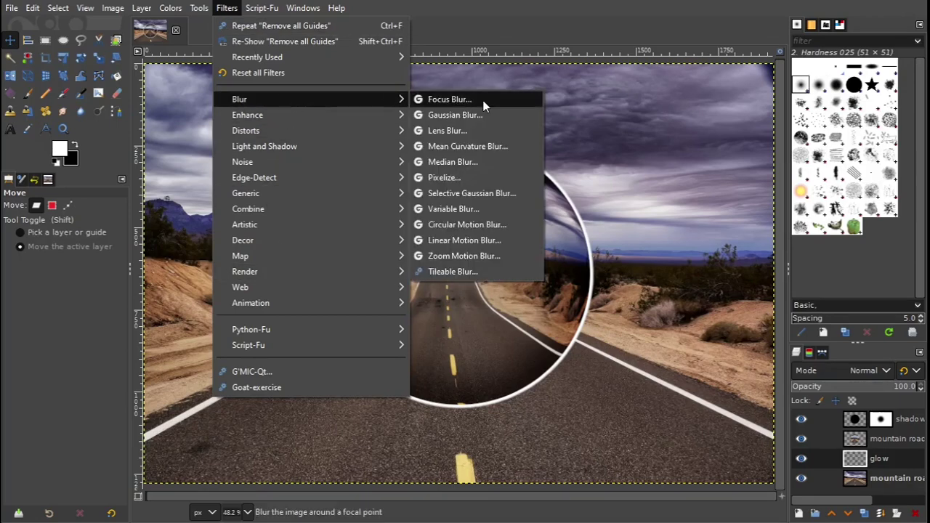
{"action": "left_click", "coordinate": [467, 118]}
{"action": "left_click_drag", "start_coordinate": [23, 166], "coordinate": [72, 167]}
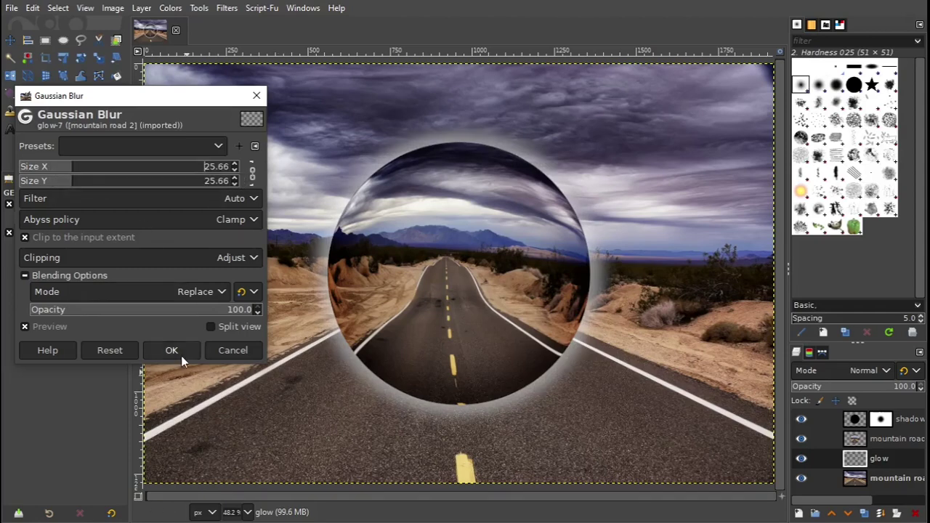
{"action": "left_click", "coordinate": [181, 353]}
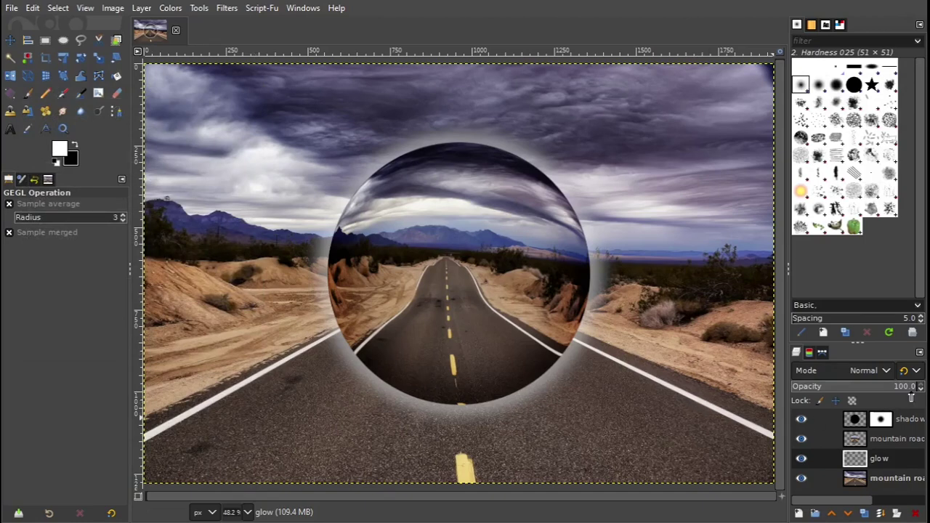
Lower the glow layer's opacity to about 26.5
{"action": "left_click_drag", "start_coordinate": [904, 387], "coordinate": [816, 387]}
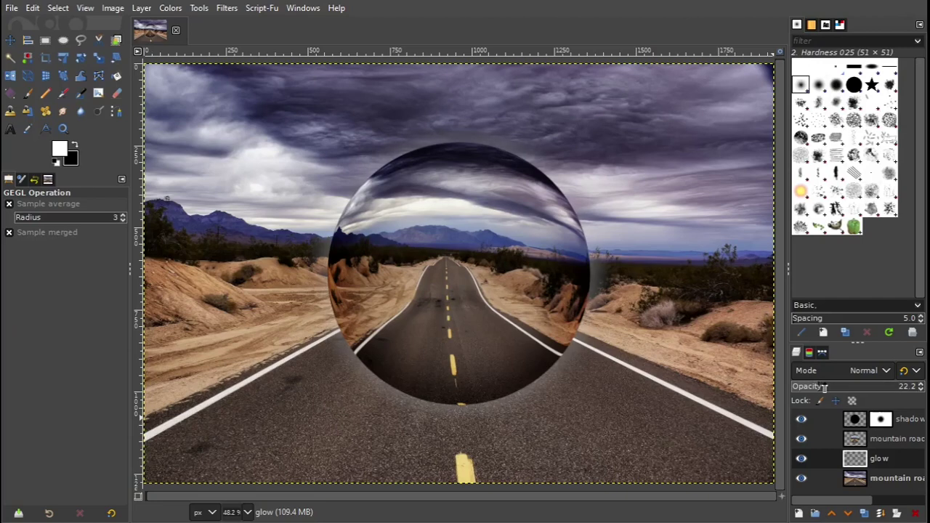
{"action": "left_click_drag", "start_coordinate": [825, 386], "coordinate": [829, 387]}
{"action": "left_click_drag", "start_coordinate": [823, 387], "coordinate": [825, 387]}
Create a transparent 'under_shadow' layer beneath the glow layer and make black the foreground colour
{"action": "left_click", "coordinate": [798, 514]}
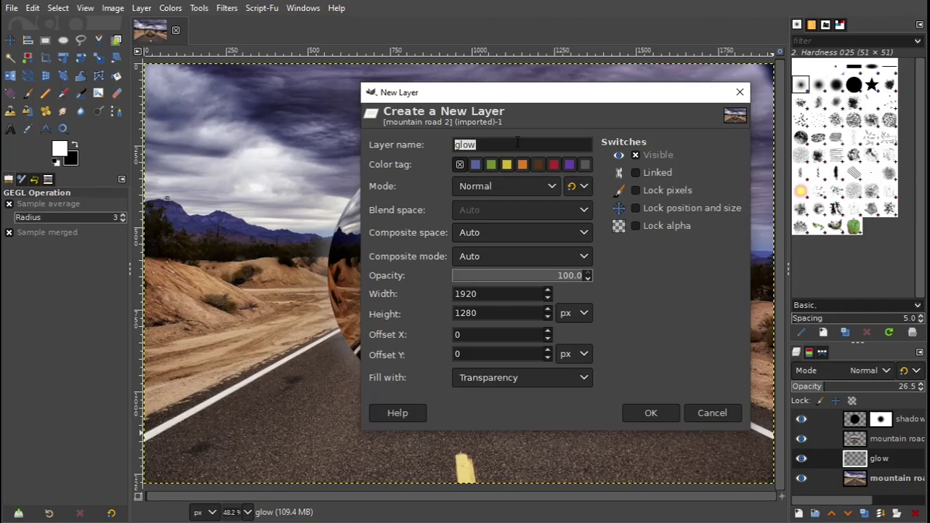
{"action": "type", "text": "under_sh"}
{"action": "type", "text": "adow"}
{"action": "left_click", "coordinate": [650, 413]}
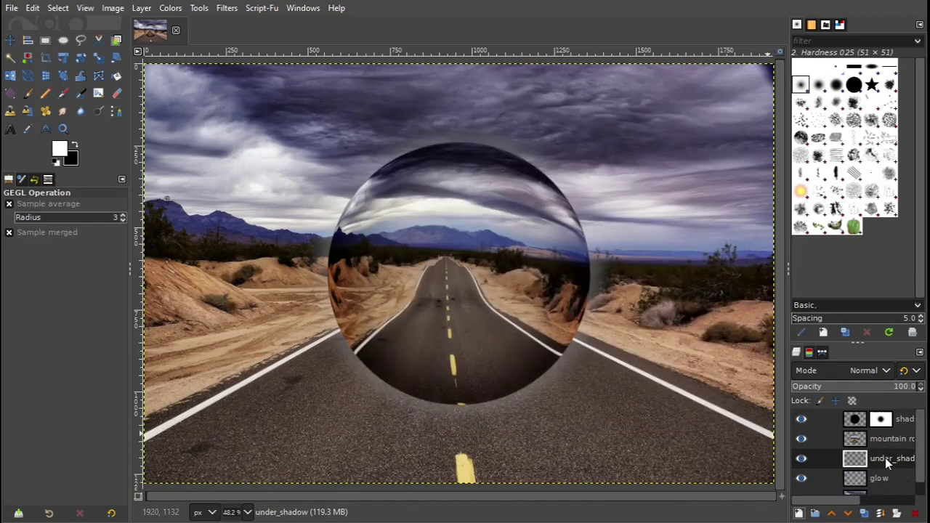
{"action": "left_click_drag", "start_coordinate": [884, 457], "coordinate": [882, 477]}
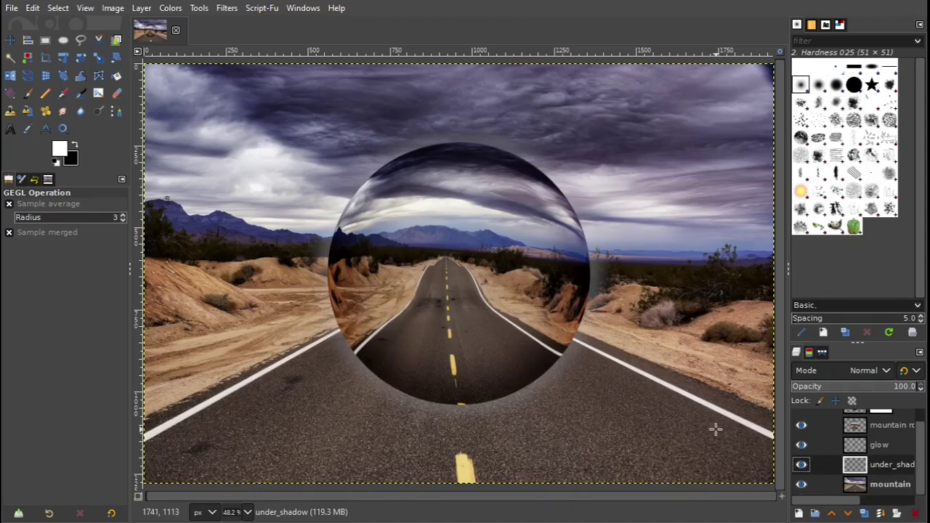
{"action": "left_click", "coordinate": [76, 146]}
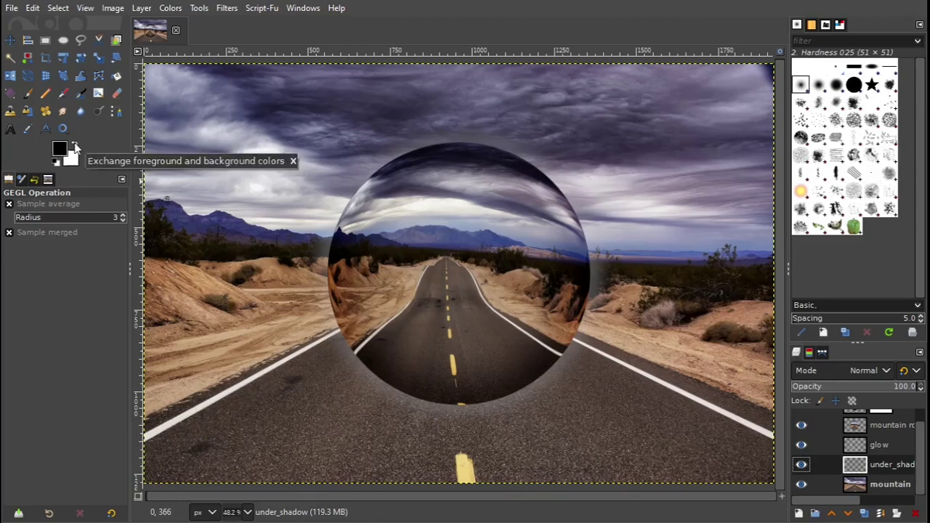
Paint a black shadow dab beneath the sphere with the 2. Hardness 075 brush at about size 209
{"action": "left_click", "coordinate": [26, 96]}
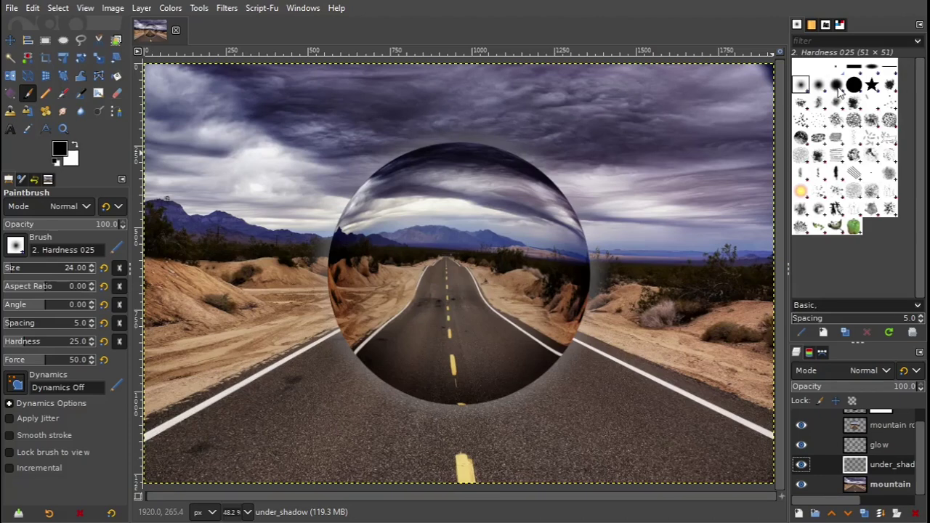
{"action": "left_click", "coordinate": [837, 86]}
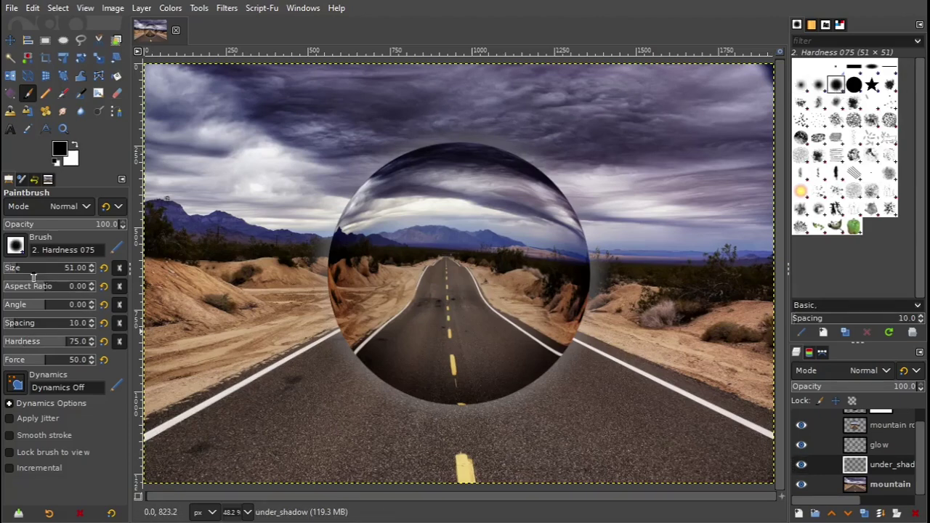
{"action": "left_click_drag", "start_coordinate": [20, 269], "coordinate": [33, 271]}
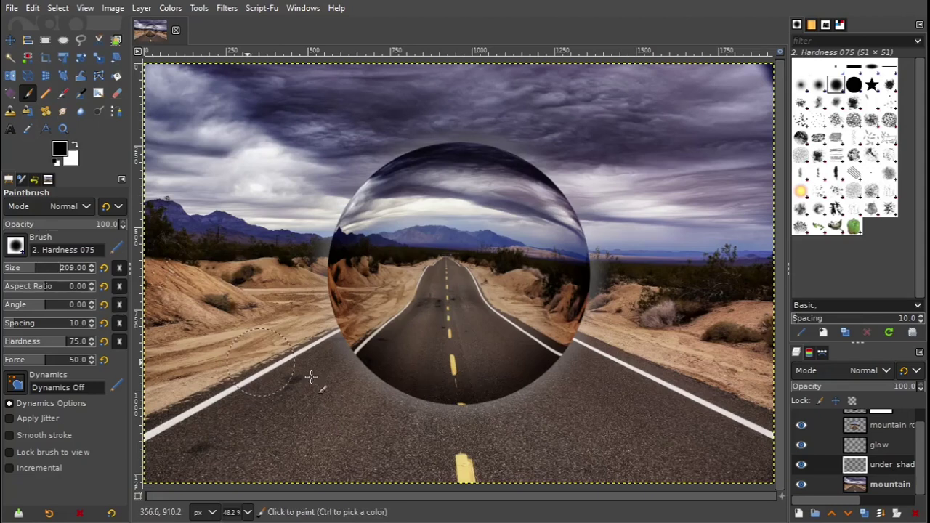
{"action": "left_click", "coordinate": [459, 412]}
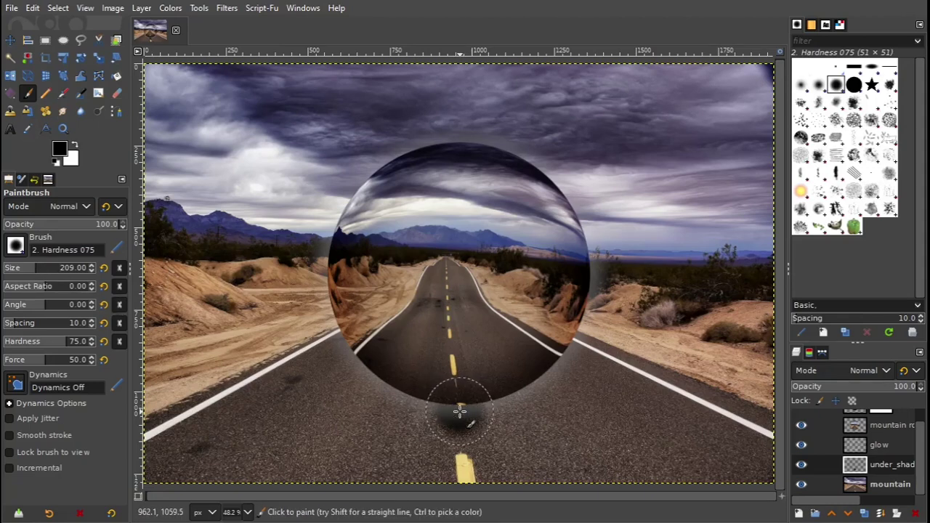
{"action": "left_click", "coordinate": [460, 412]}
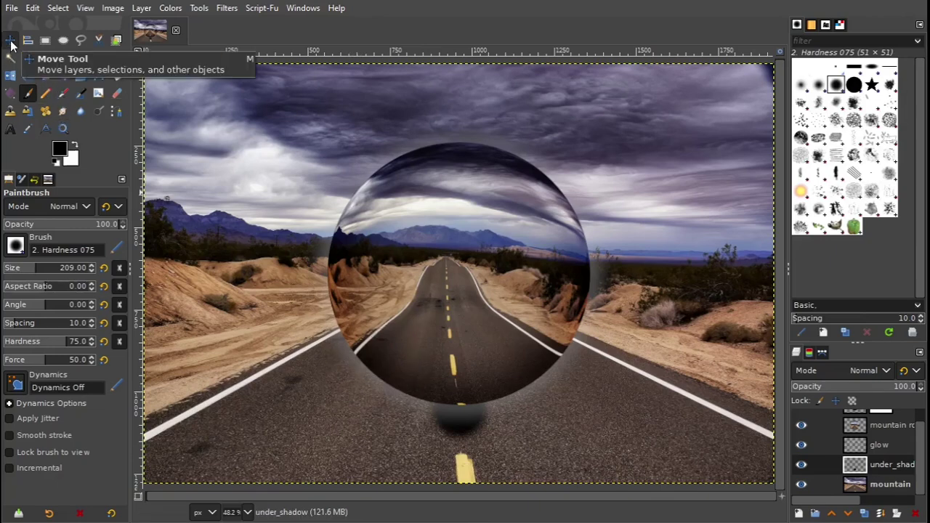
Crop the under_shadow layer to its content
{"action": "left_click", "coordinate": [11, 43]}
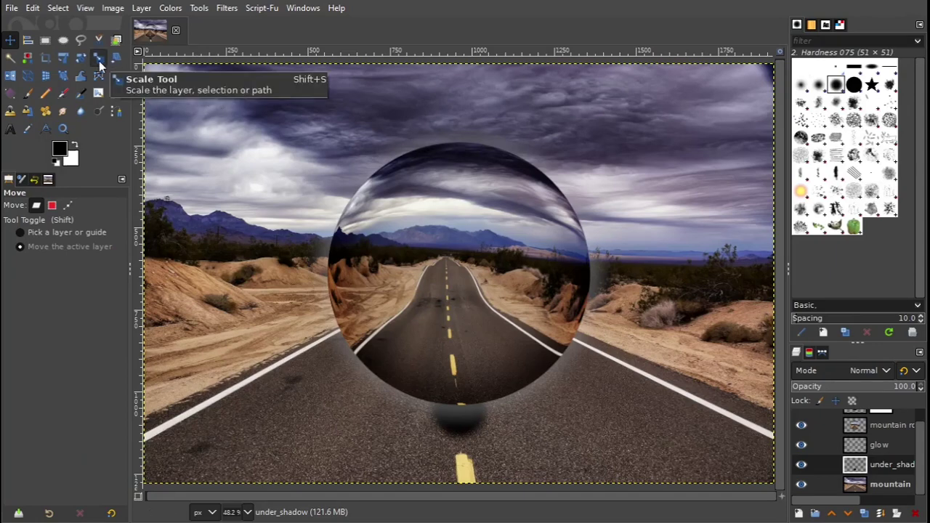
{"action": "left_click", "coordinate": [145, 10]}
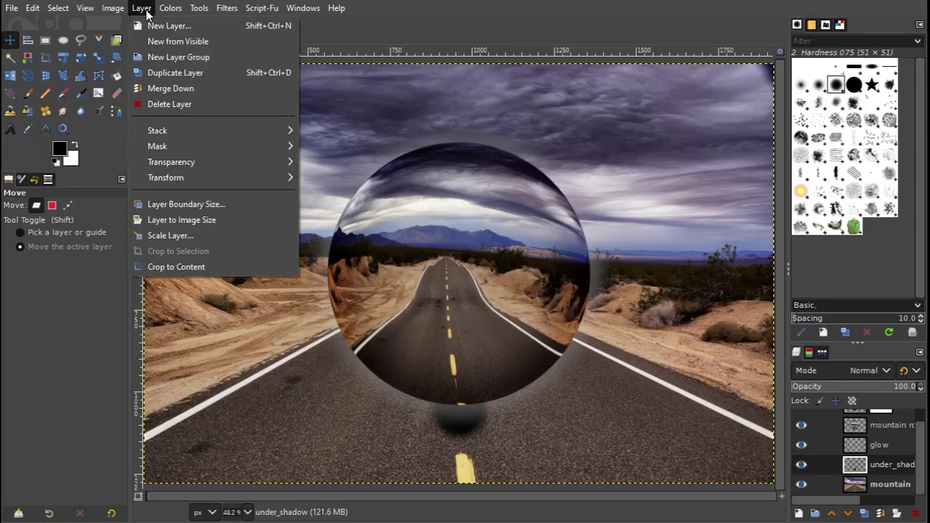
{"action": "left_click", "coordinate": [192, 268]}
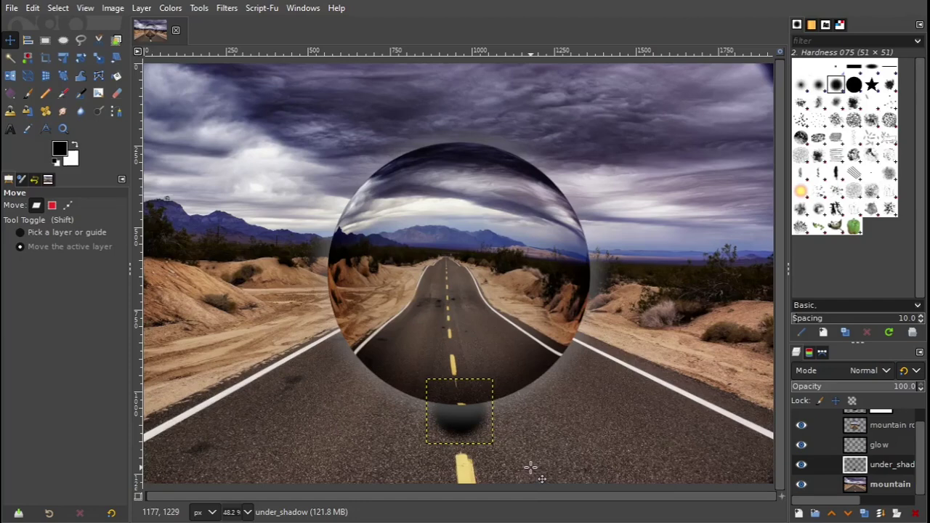
Scale the shadow layer to a wide, flat ellipse about 845×201 px
{"action": "left_click", "coordinate": [98, 58]}
{"action": "left_click", "coordinate": [465, 422]}
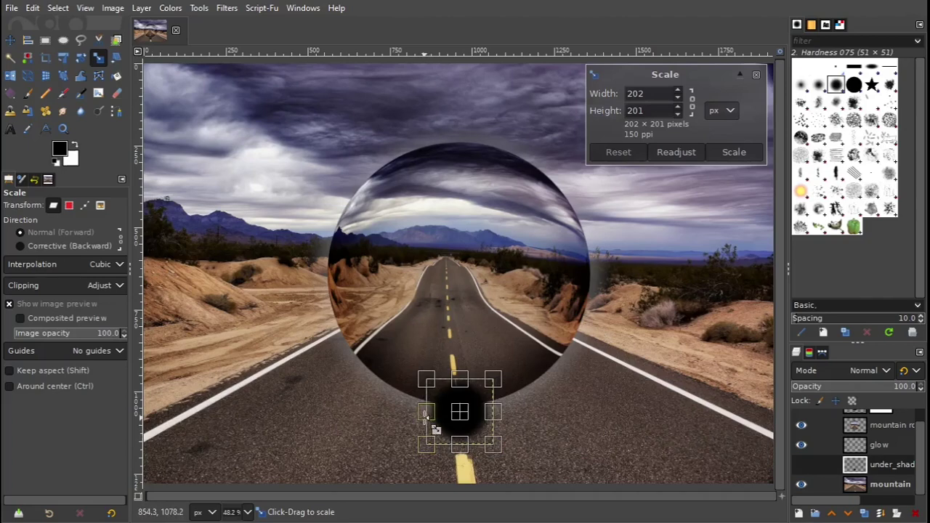
{"action": "left_click_drag", "start_coordinate": [426, 413], "coordinate": [317, 413]}
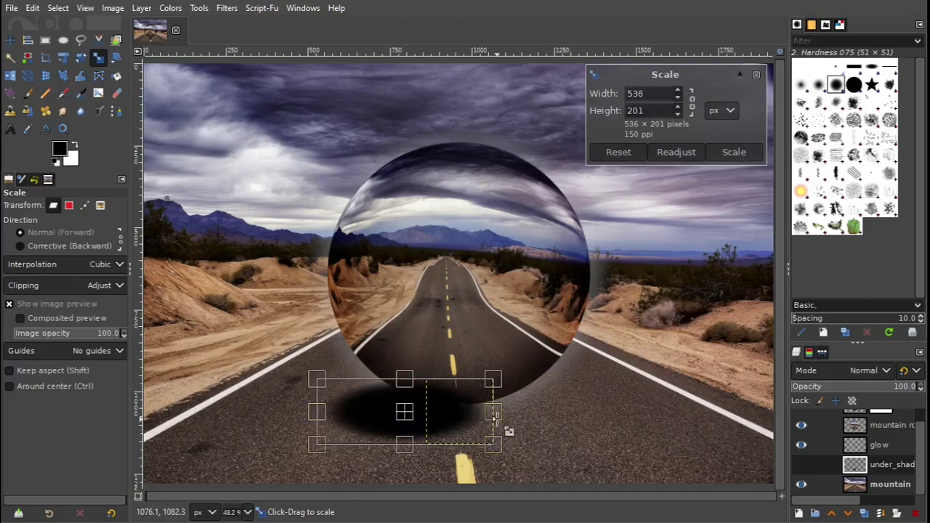
{"action": "left_click_drag", "start_coordinate": [493, 412], "coordinate": [599, 417]}
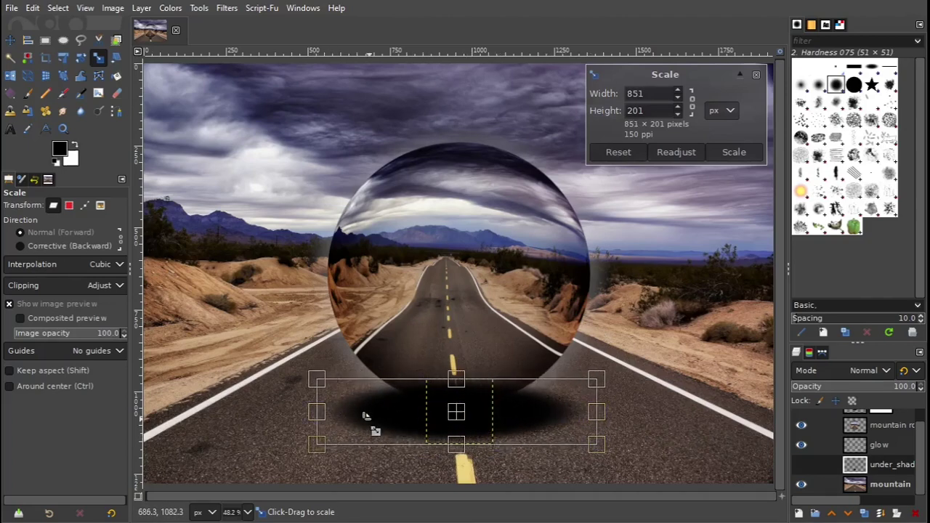
{"action": "mouse_move", "coordinate": [316, 414]}
{"action": "left_mouse_down"}
{"action": "mouse_move", "coordinate": [305, 415]}
{"action": "mouse_move", "coordinate": [324, 413]}
{"action": "left_mouse_up"}
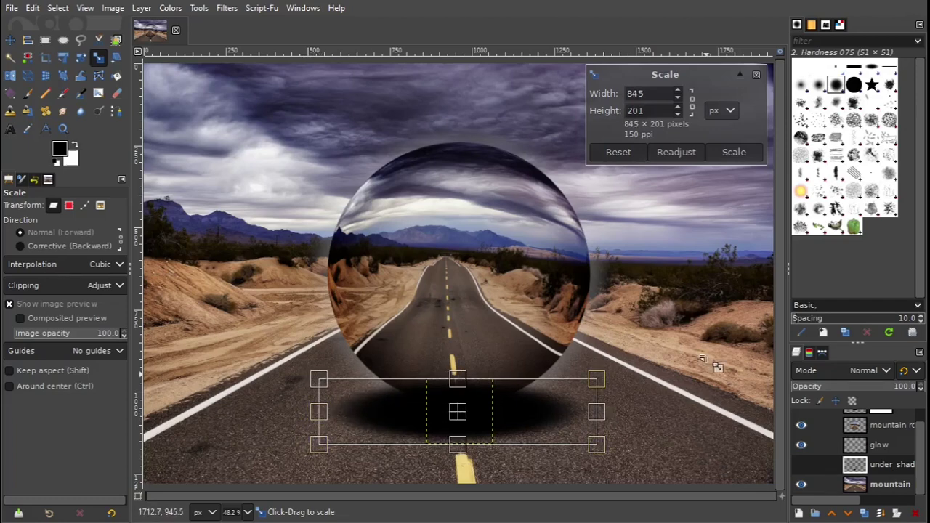
{"action": "left_click", "coordinate": [733, 152]}
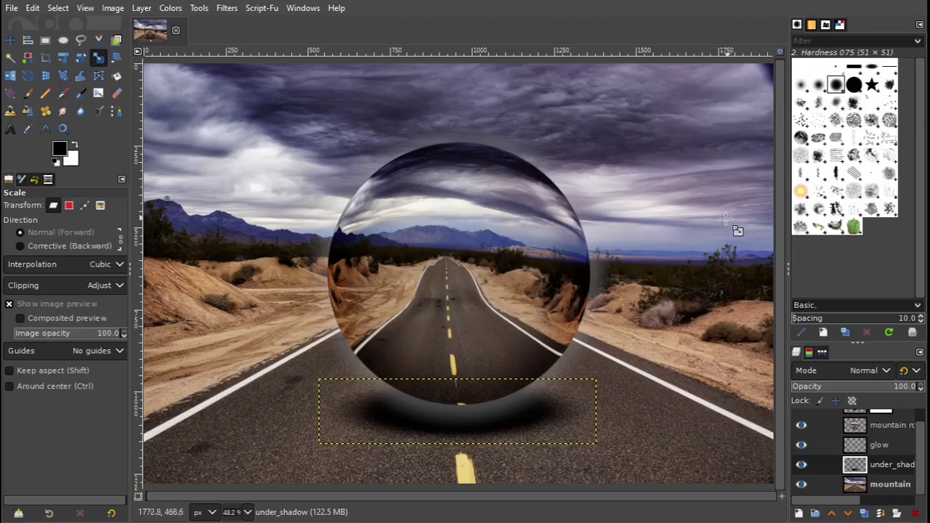
Nudge the shadow under the sphere and expand its layer to full image size
{"action": "key", "text": "m"}
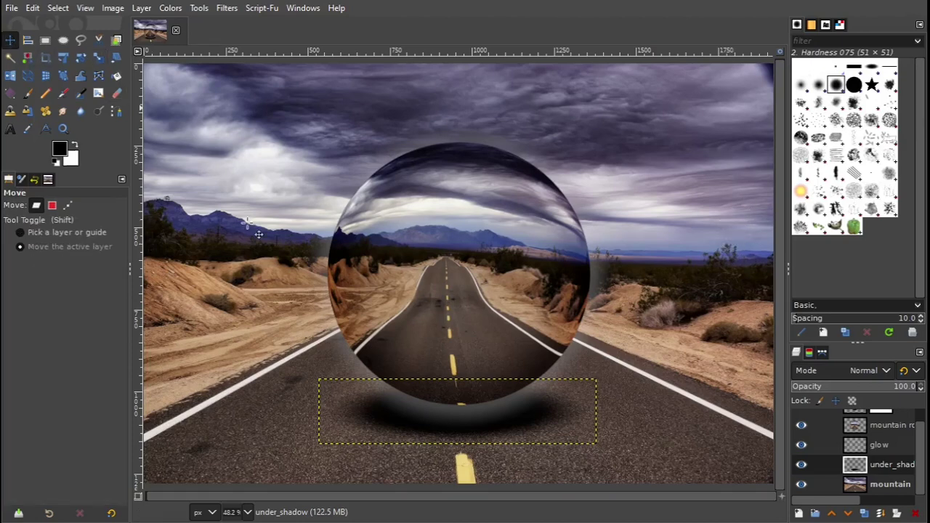
{"action": "left_click_drag", "start_coordinate": [469, 431], "coordinate": [464, 444]}
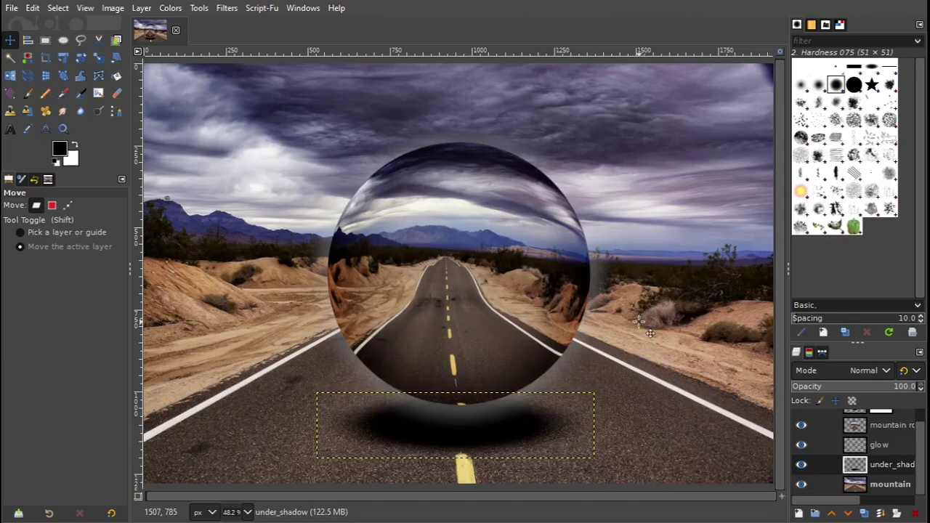
{"action": "left_click", "coordinate": [140, 8]}
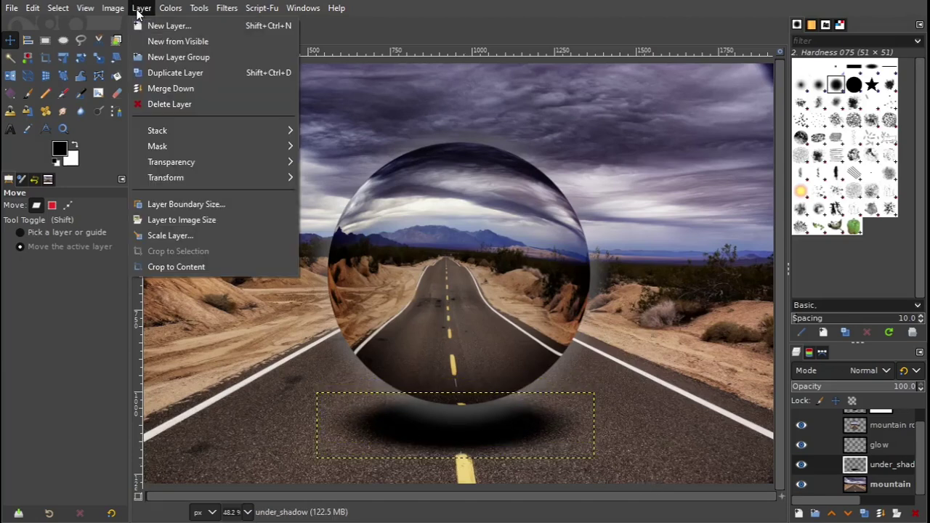
{"action": "left_click", "coordinate": [176, 219]}
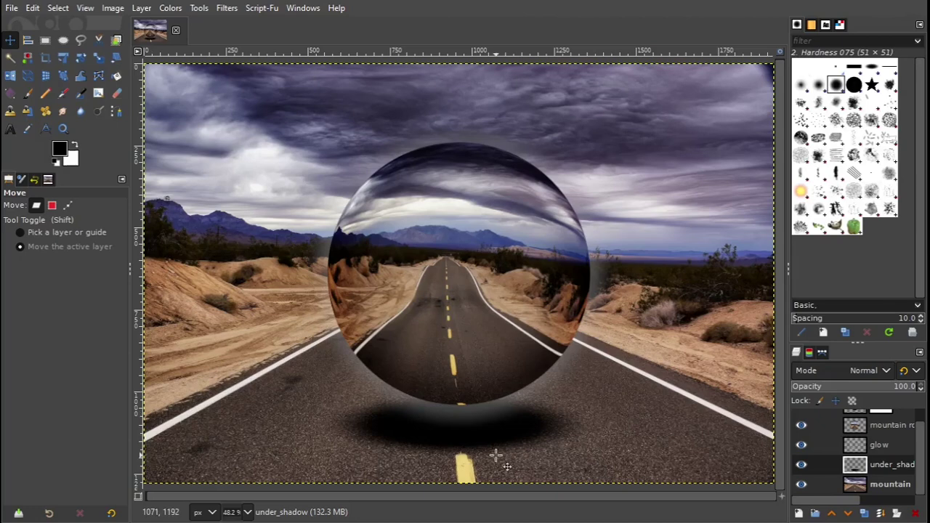
Apply a Gaussian blur of about size 30 to soften the ground shadow
{"action": "left_click", "coordinate": [227, 8]}
{"action": "mouse_move", "coordinate": [239, 99]}
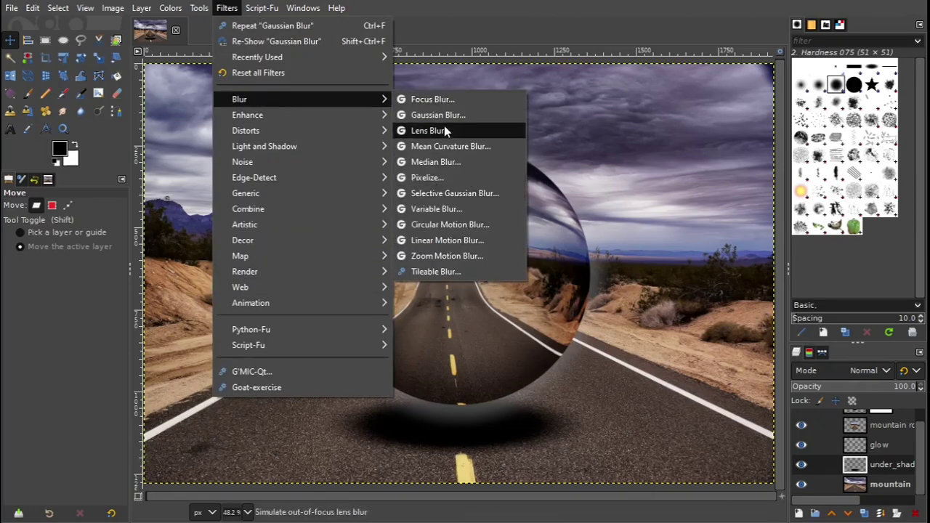
{"action": "left_click", "coordinate": [438, 115]}
{"action": "left_click_drag", "start_coordinate": [61, 172], "coordinate": [84, 173]}
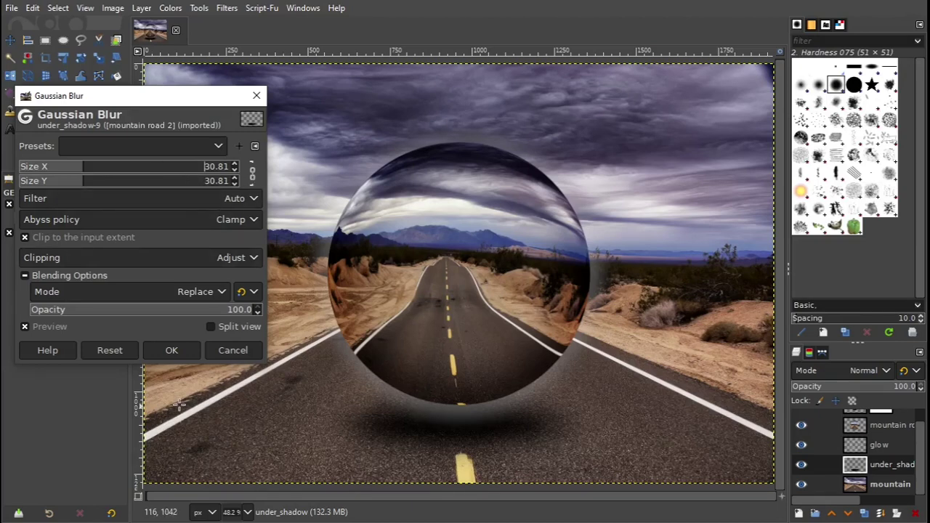
{"action": "left_click", "coordinate": [174, 352]}
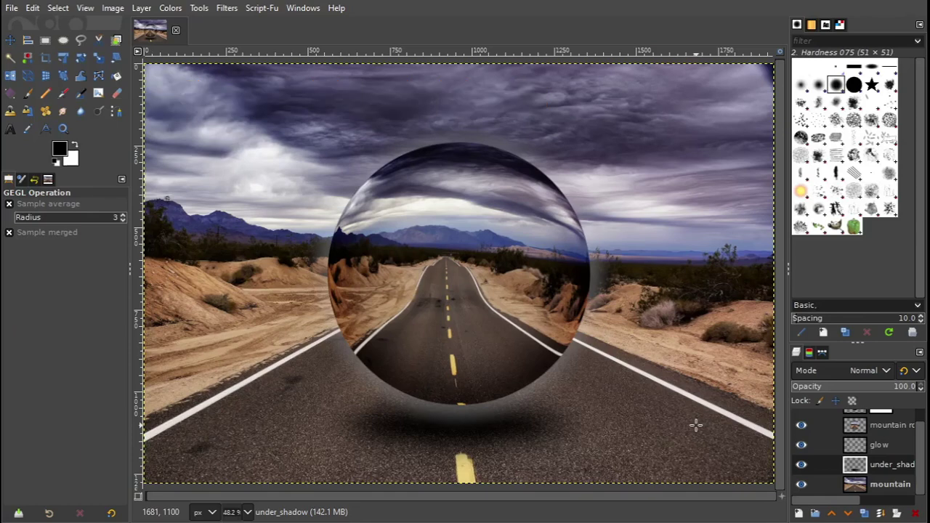
Apply a 5.07 Gaussian Blur to the mountain background layer, checking it in split view
{"action": "left_click", "coordinate": [892, 488]}
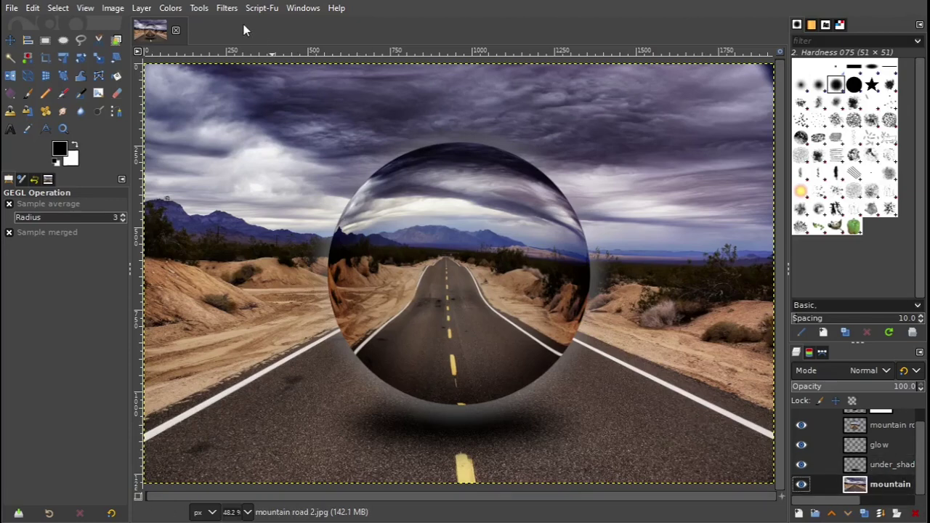
{"action": "left_click", "coordinate": [228, 7]}
{"action": "mouse_move", "coordinate": [239, 98]}
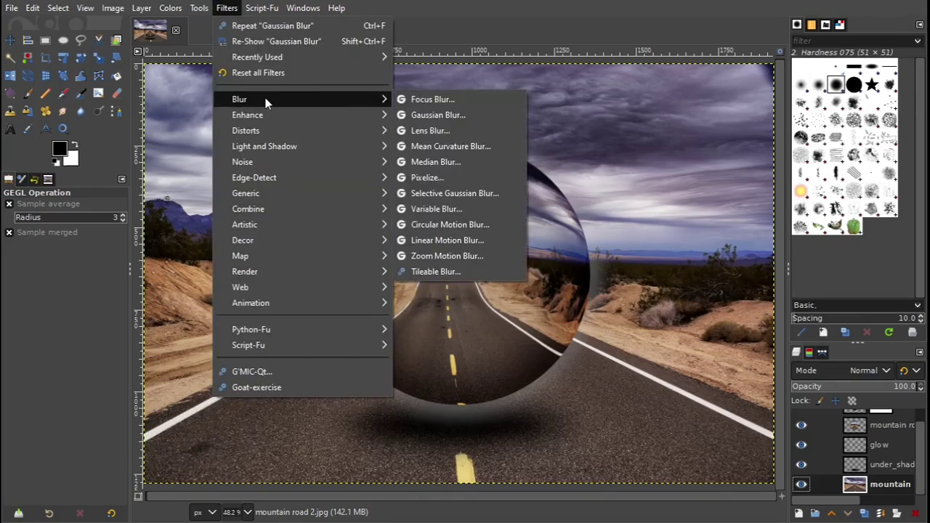
{"action": "left_click", "coordinate": [473, 119]}
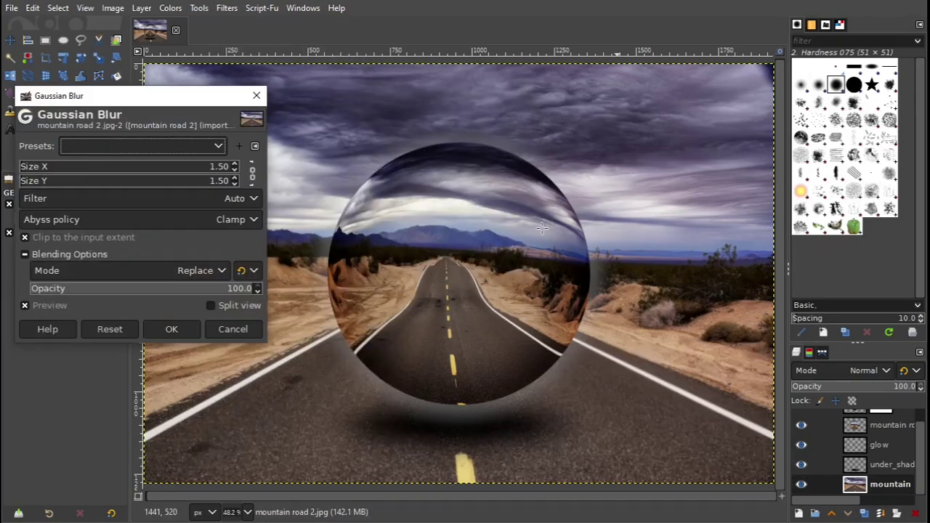
{"action": "left_click_drag", "start_coordinate": [24, 167], "coordinate": [26, 166]}
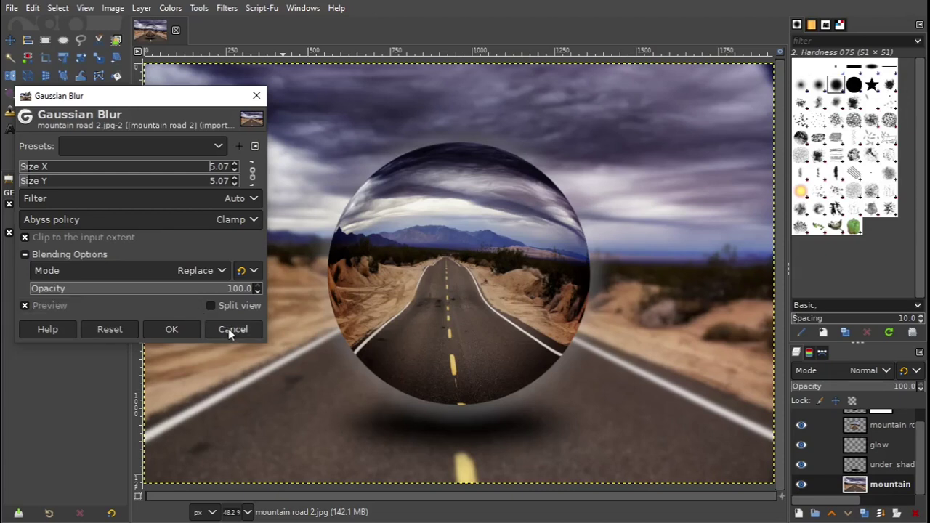
{"action": "left_click", "coordinate": [210, 305]}
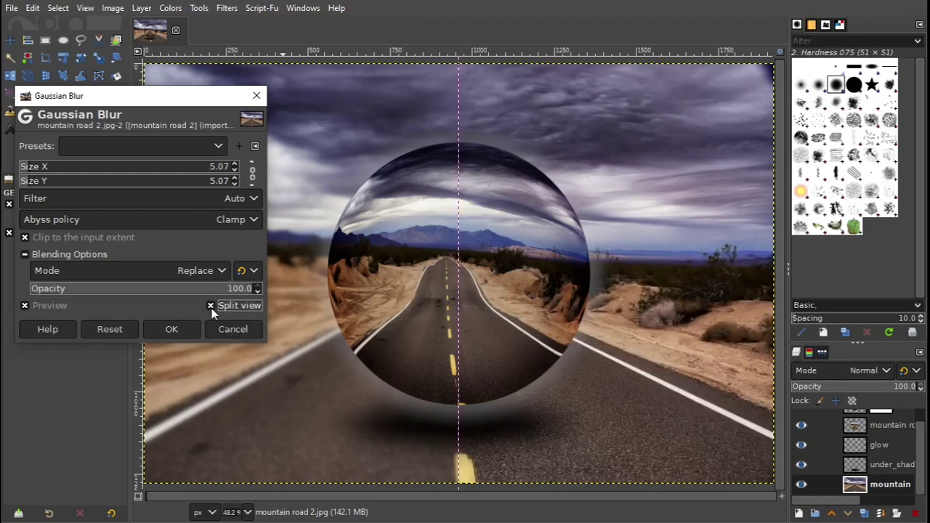
{"action": "left_click", "coordinate": [210, 306]}
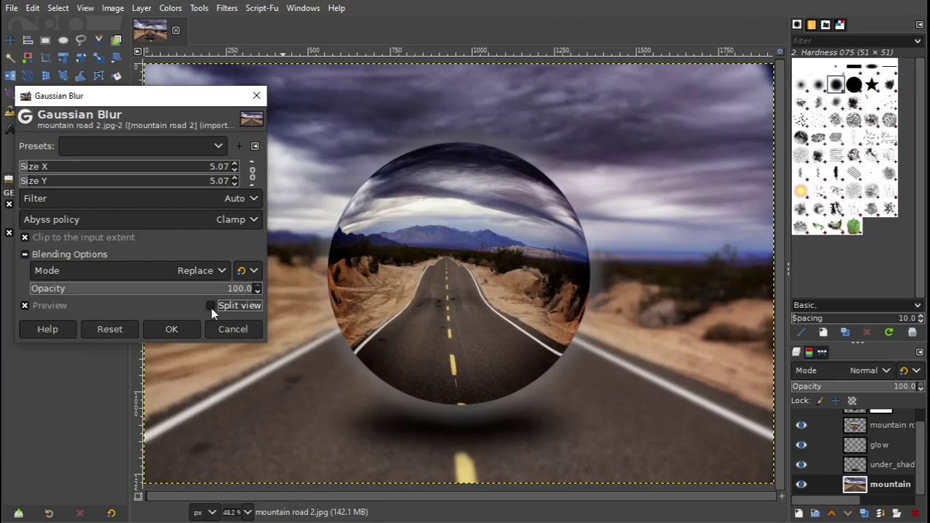
{"action": "left_click", "coordinate": [168, 330]}
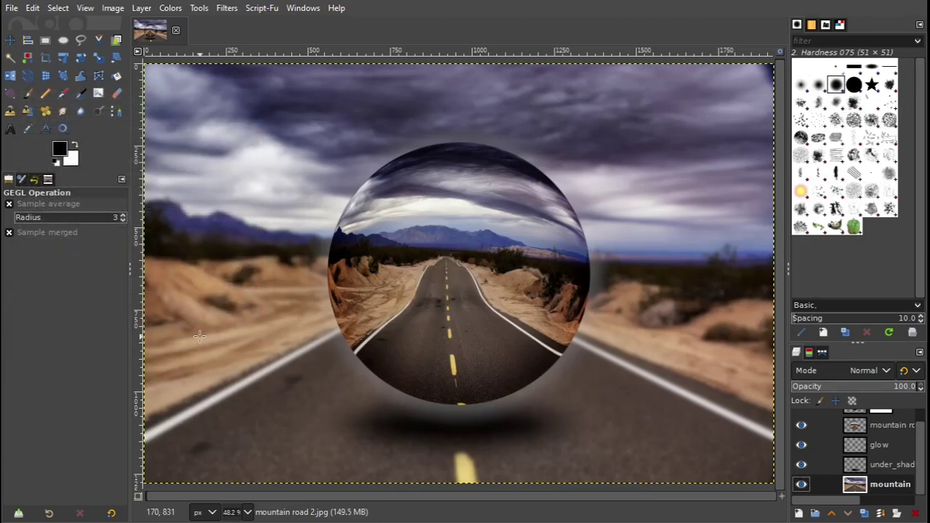
Use Levels to set the midtone input gamma to 0.70, previewing in split view
{"action": "left_click", "coordinate": [174, 9]}
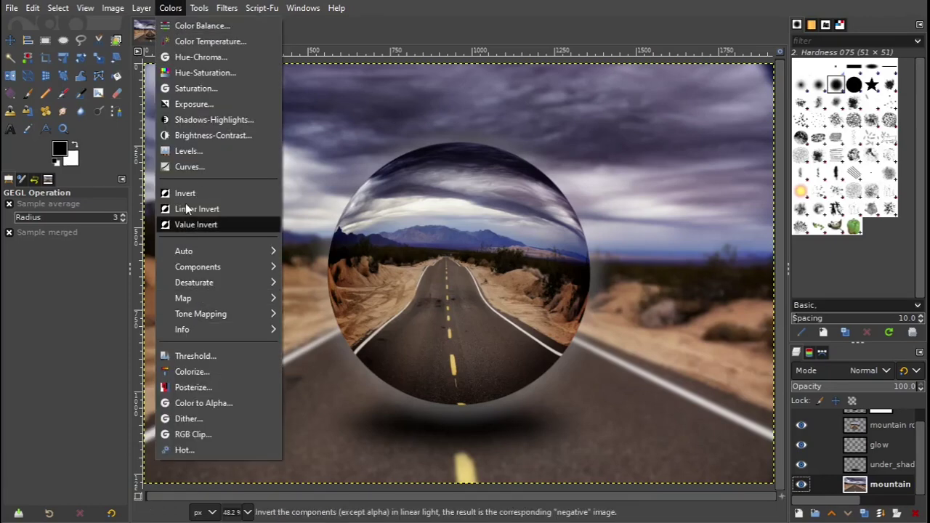
{"action": "left_click", "coordinate": [212, 153]}
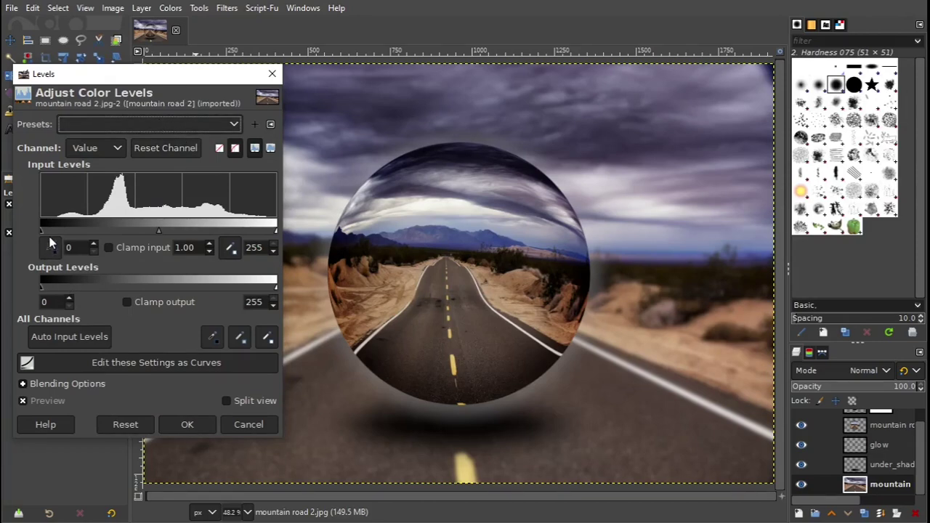
{"action": "left_click_drag", "start_coordinate": [158, 231], "coordinate": [177, 231]}
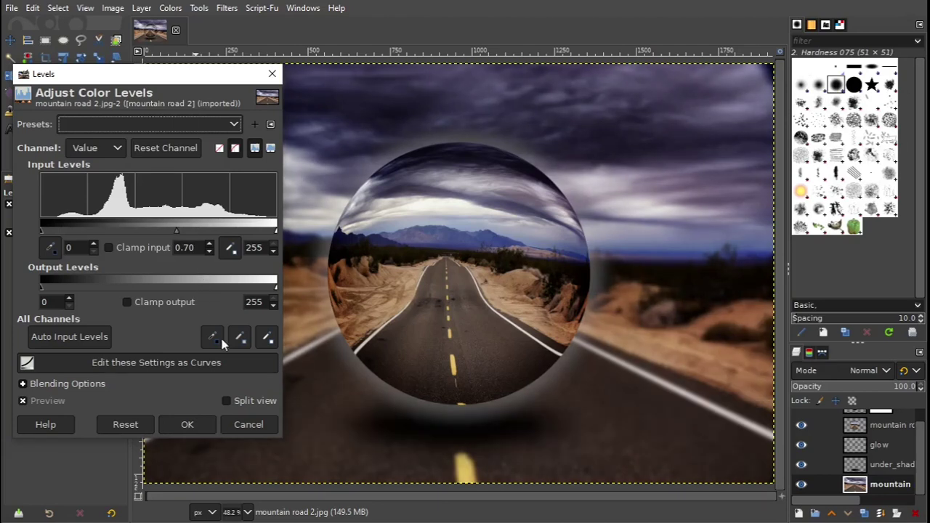
{"action": "left_click", "coordinate": [226, 401]}
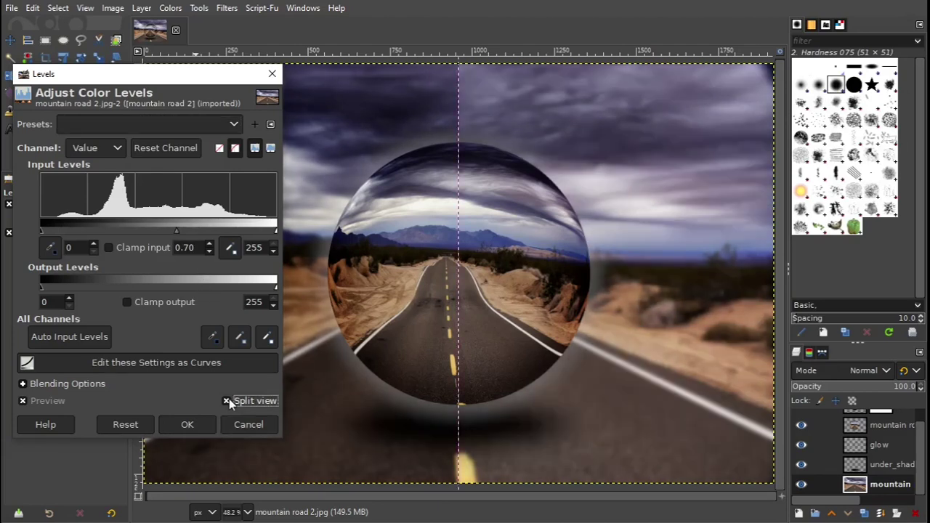
{"action": "left_click", "coordinate": [227, 401]}
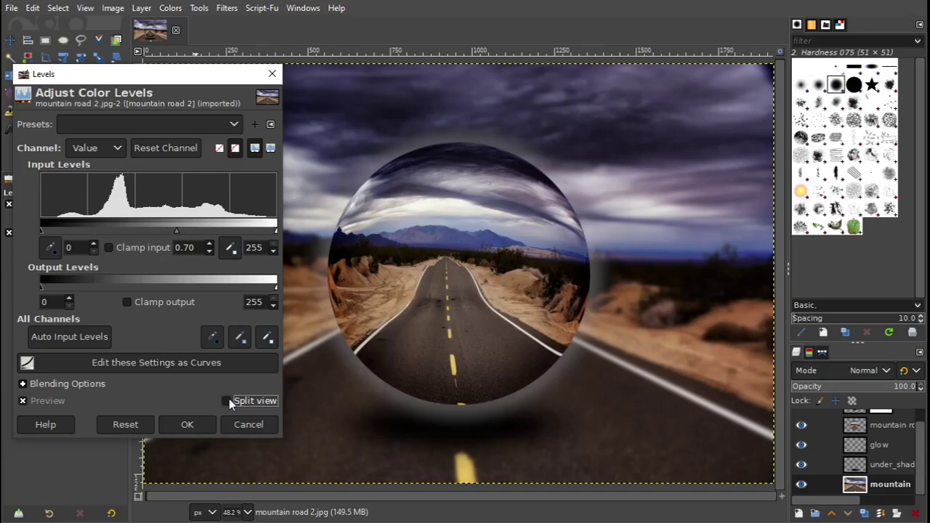
{"action": "left_click", "coordinate": [193, 428]}
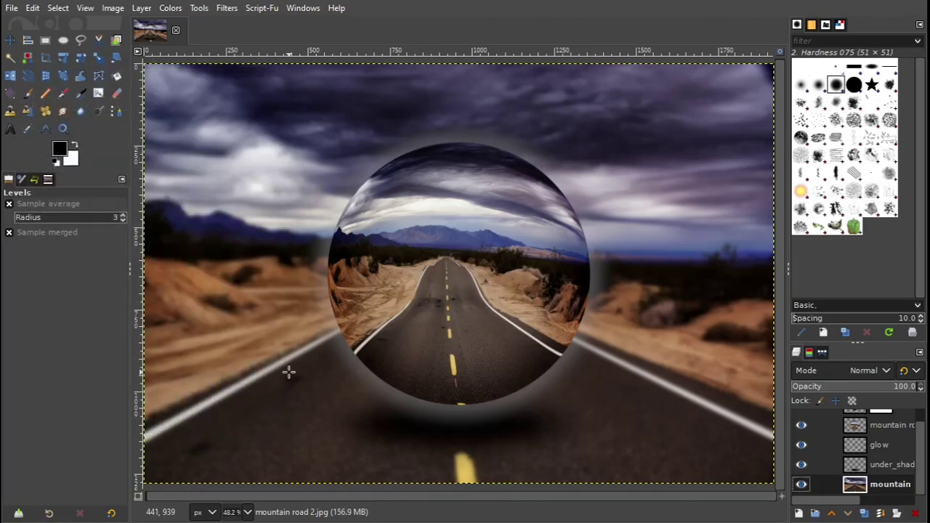
Flatten the image, then open Export As for 'mountain road 2.jpg' and cancel it
{"action": "left_click", "coordinate": [112, 8]}
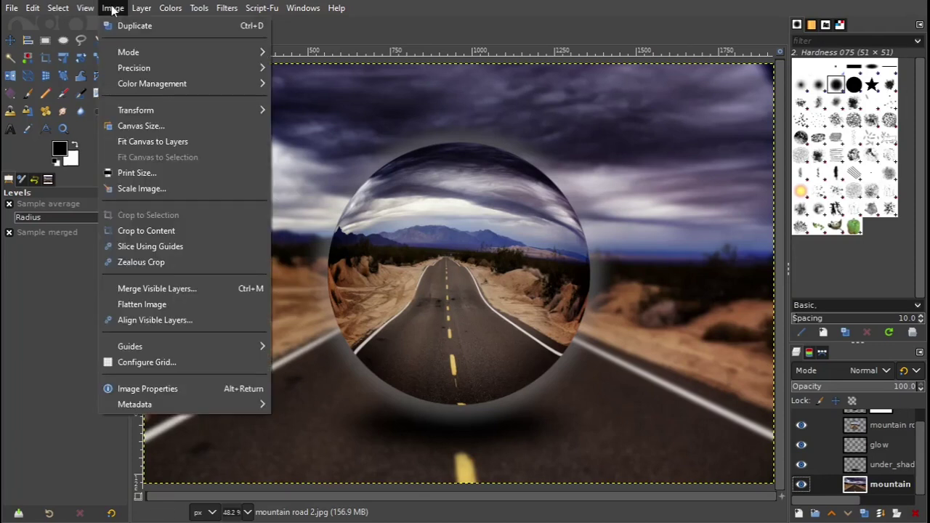
{"action": "left_click", "coordinate": [161, 305]}
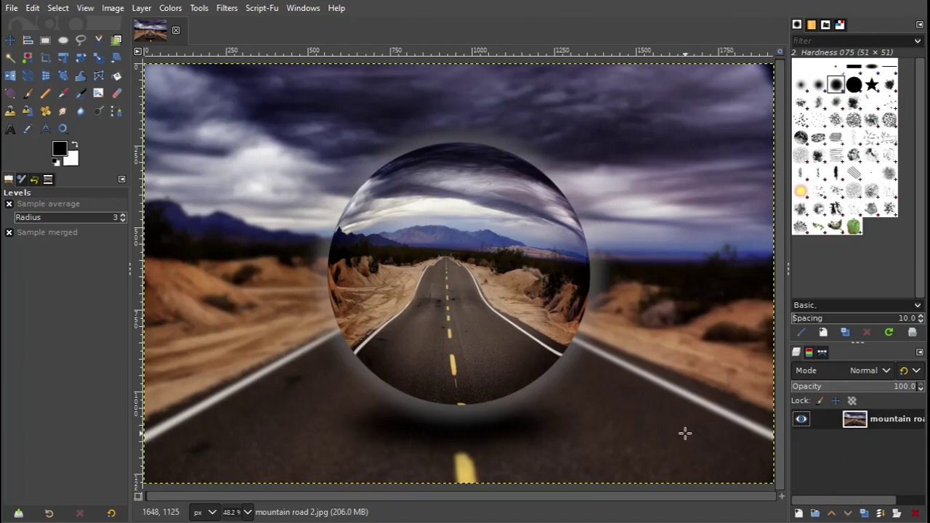
{"action": "left_click", "coordinate": [11, 9]}
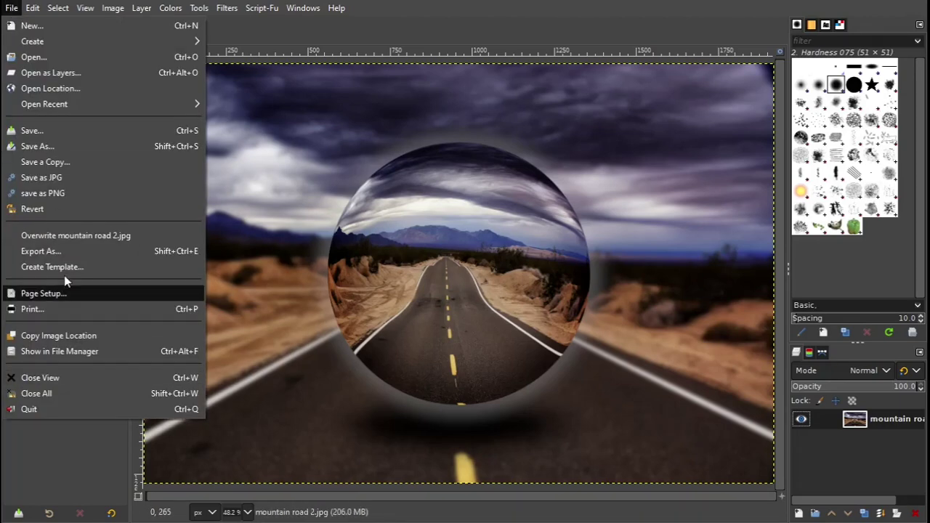
{"action": "left_click", "coordinate": [62, 251]}
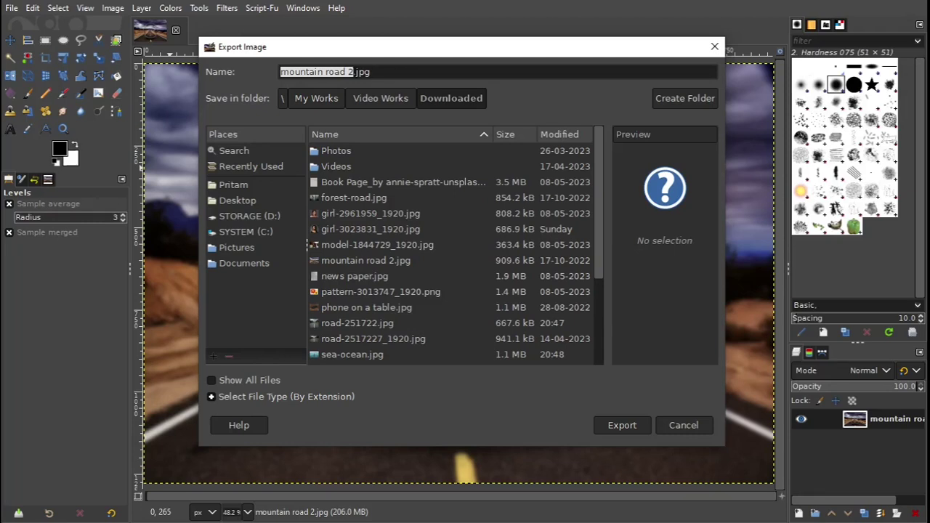
{"action": "left_click_drag", "start_coordinate": [356, 72], "coordinate": [381, 73]}
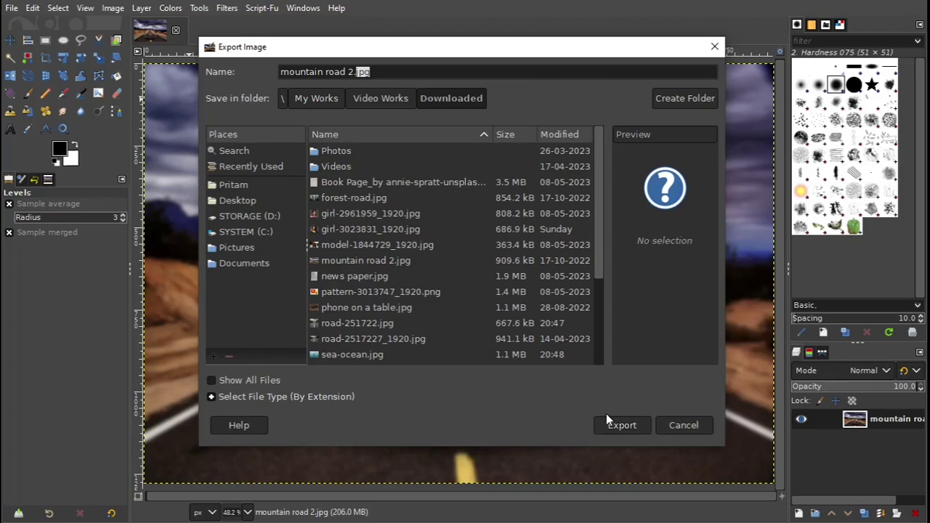
{"action": "left_click", "coordinate": [717, 45]}
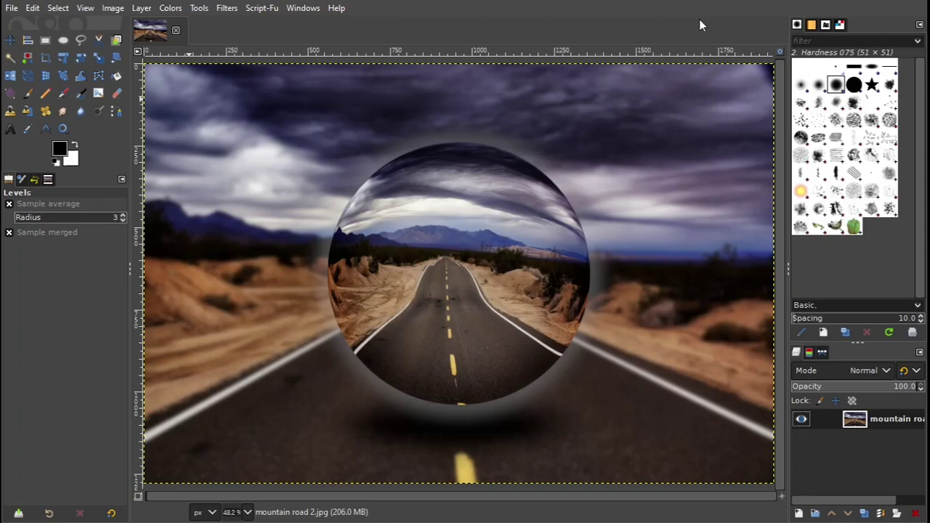